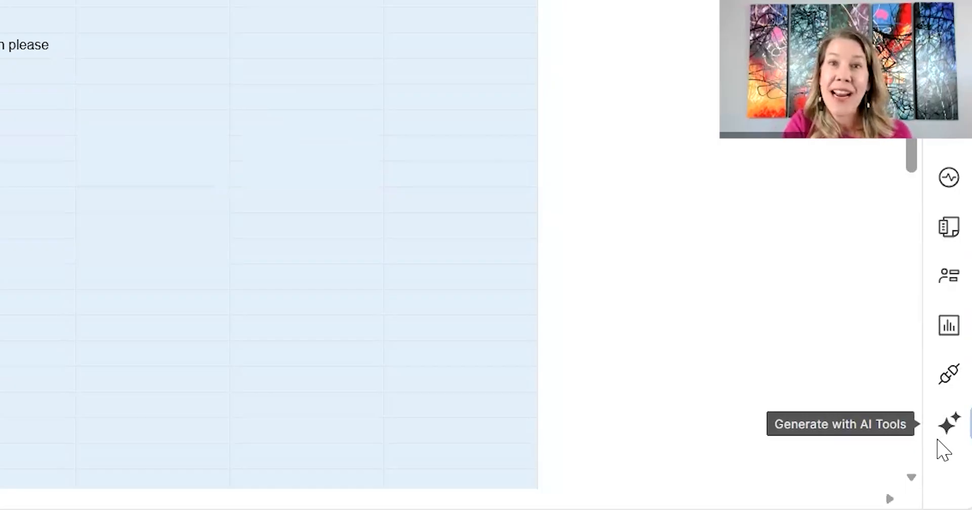
Generate an AI if-then formula that sets Cost to $10.00 when Food Options is pizza and to $15 when it is tacos.
{"action": "left_click", "coordinate": [947, 425]}
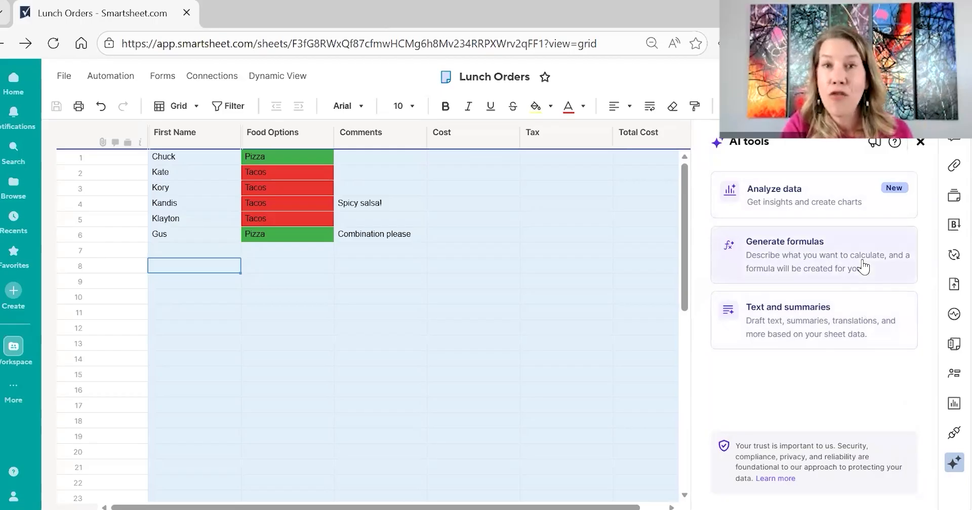
{"action": "left_click", "coordinate": [864, 267]}
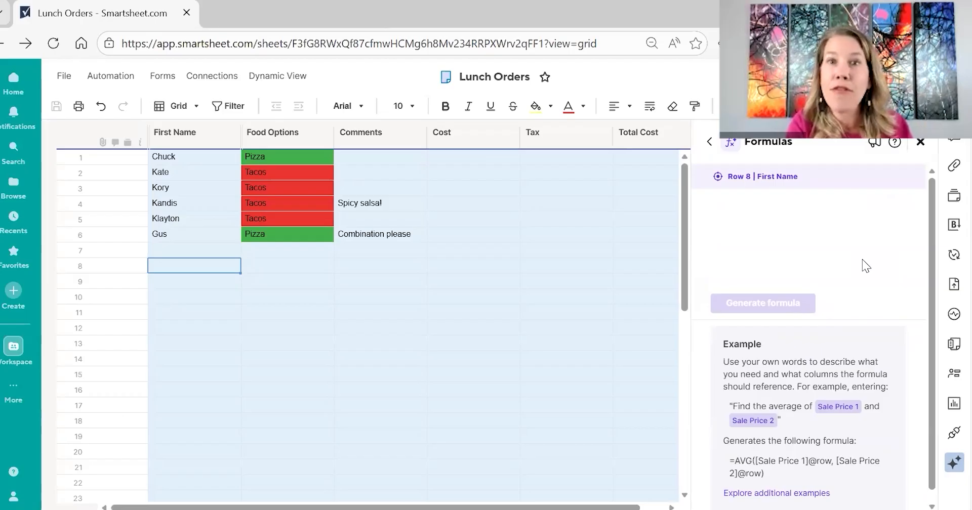
{"action": "type", "text": "Write an 'if then' formula.  If the food options is pizza, then populate the cost column for that row with $10.00.  If the food order is tacos, then populate the cost column of that same row with $15."}
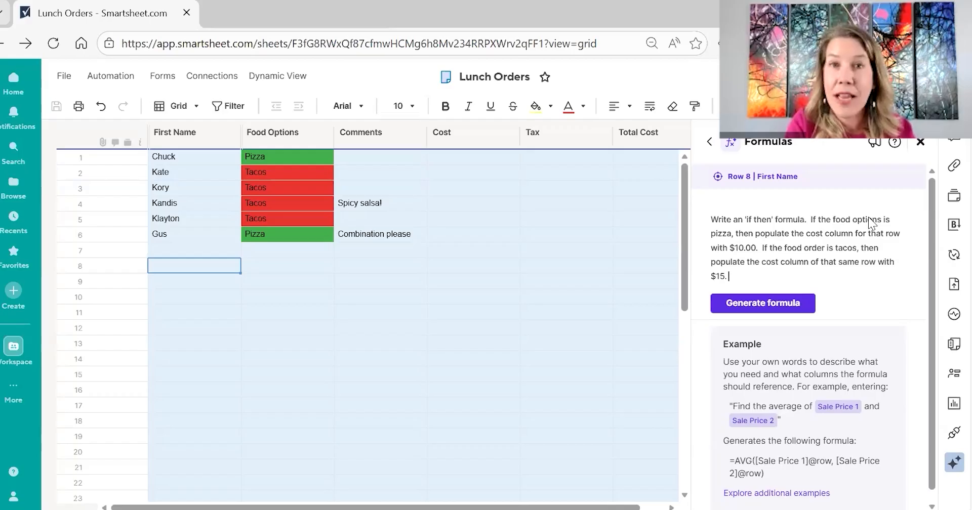
{"action": "left_click", "coordinate": [765, 303]}
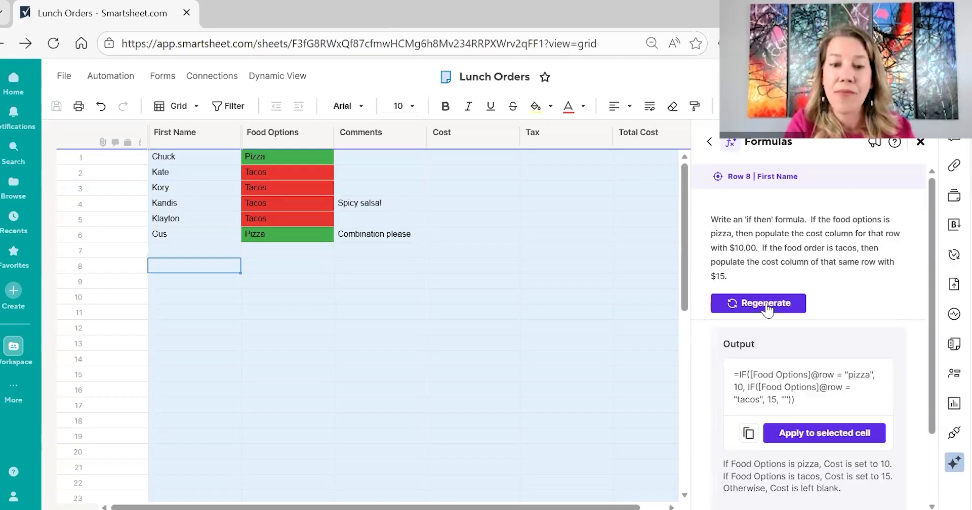
{"action": "left_click_drag", "start_coordinate": [930, 233], "coordinate": [934, 288]}
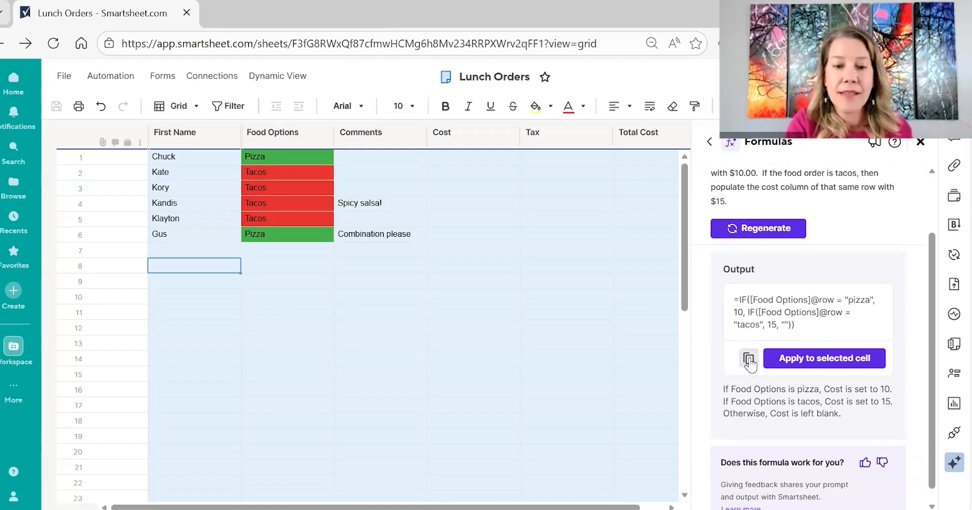
{"action": "double_click", "coordinate": [471, 161]}
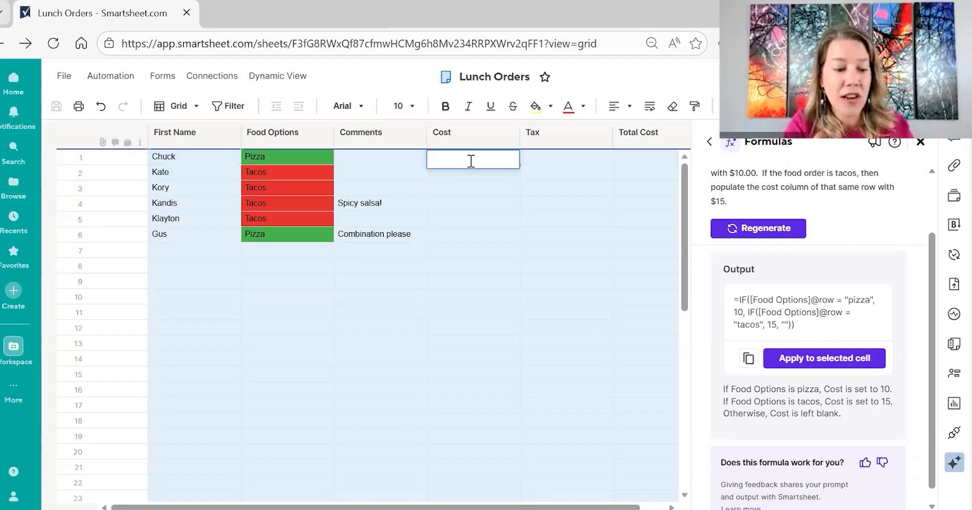
{"action": "type", "text": "=IF([Food Options]@row = \"pizza\", 10, IF([Food Options]@row = \"tacos\", 15, \"\"))"}
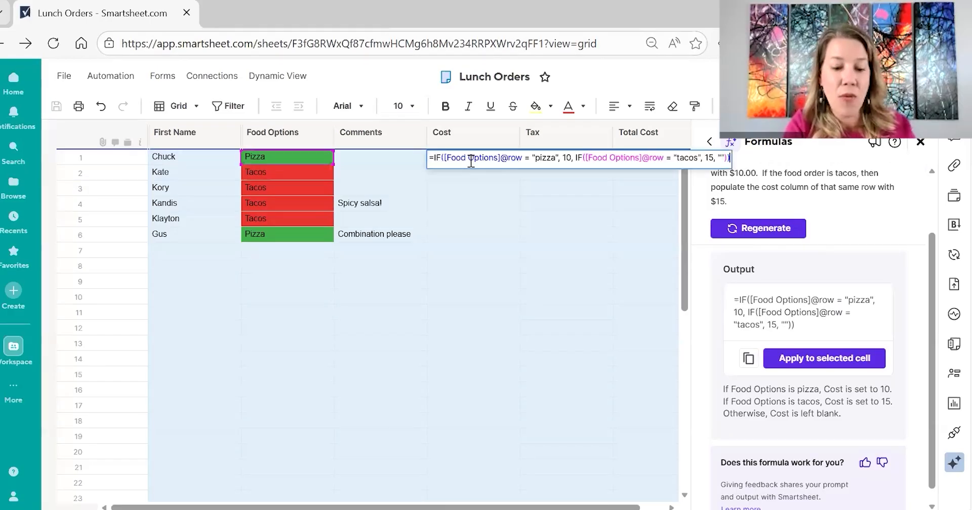
{"action": "key", "text": "Return"}
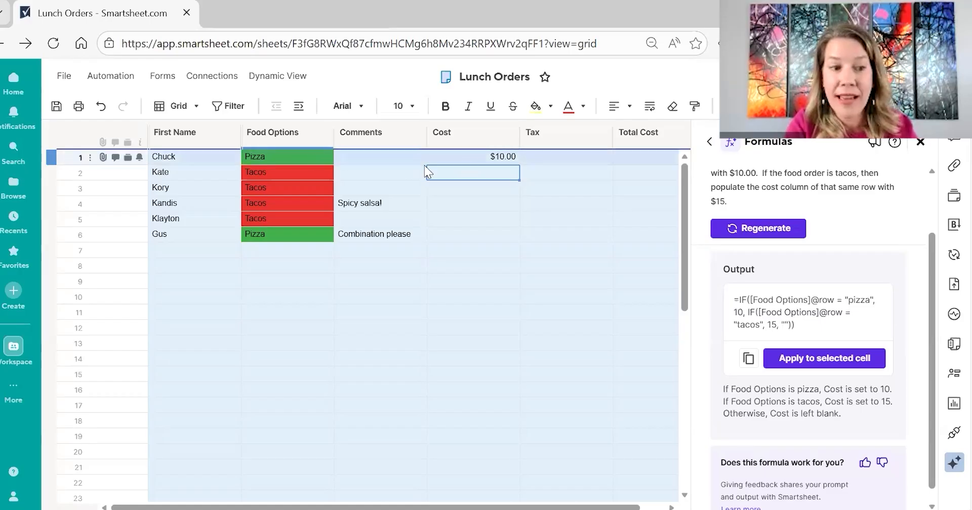
{"action": "left_click", "coordinate": [507, 158]}
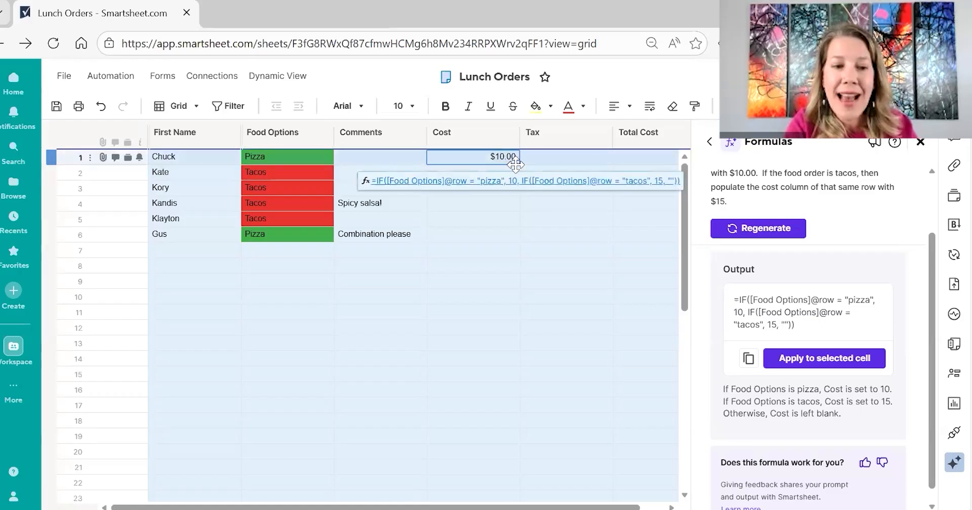
{"action": "left_click_drag", "start_coordinate": [519, 164], "coordinate": [520, 175]}
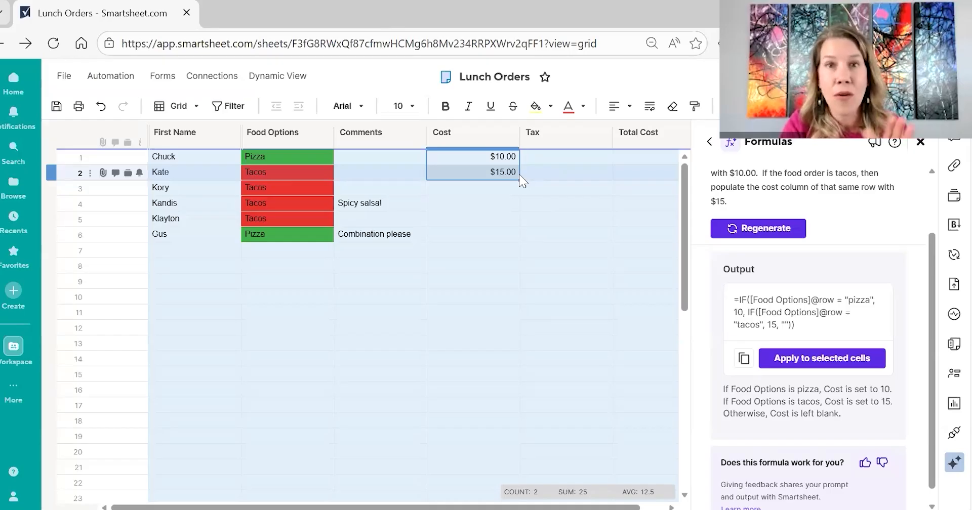
Convert the Cost formula in row 2 to a column formula and save the sheet.
{"action": "left_click", "coordinate": [458, 169]}
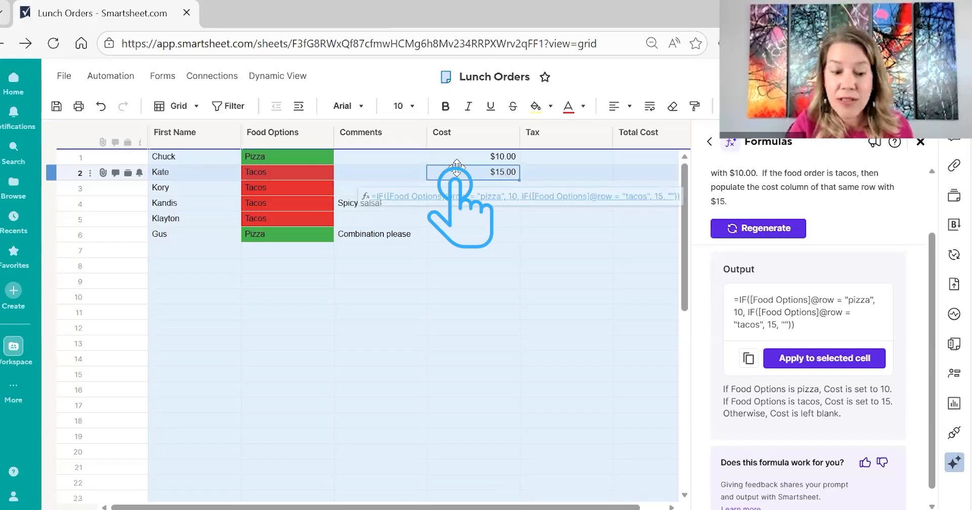
{"action": "right_click", "coordinate": [457, 167]}
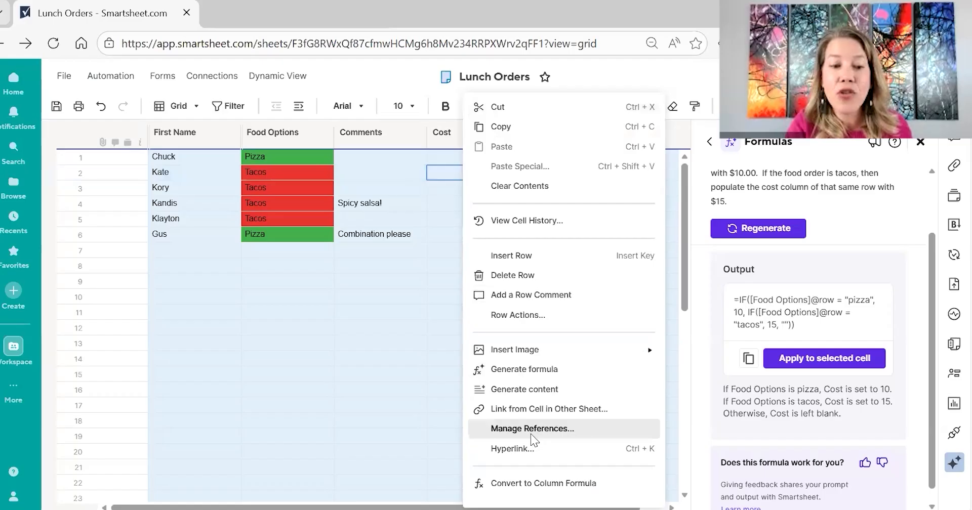
{"action": "left_click", "coordinate": [534, 485]}
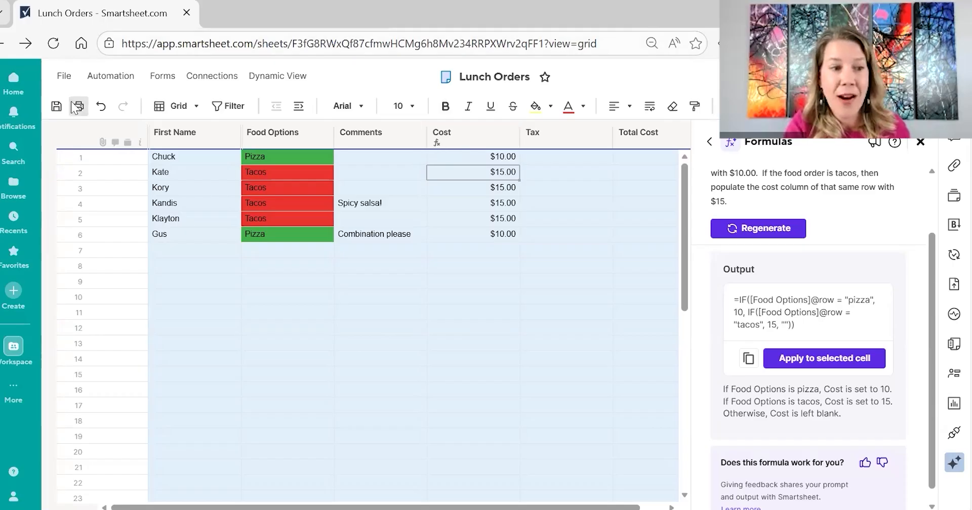
{"action": "left_click", "coordinate": [57, 107]}
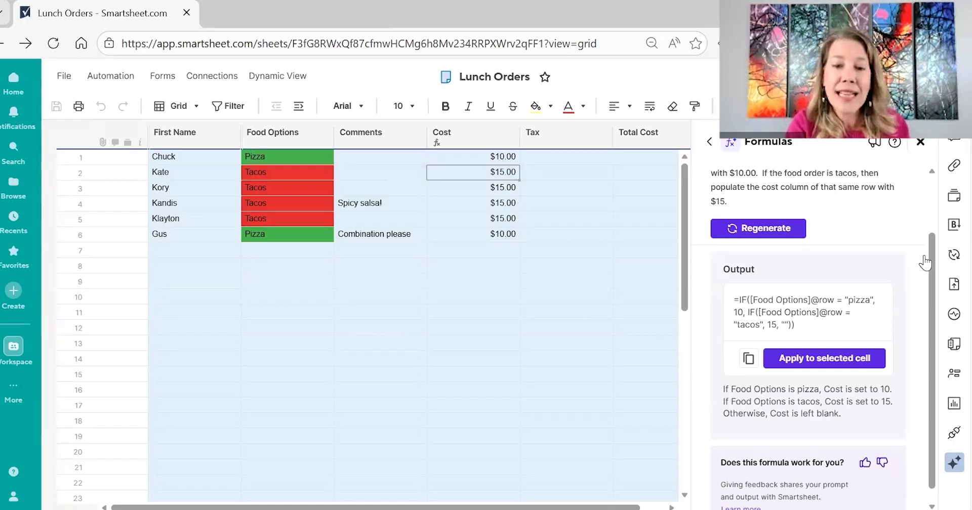
Replace the AI prompt with "Write a tax formula that multiplies the cost dollar amount by 15%" and generate the formula.
{"action": "scroll", "coordinate": [933, 268], "scroll_direction": "up", "scroll_amount": 3}
{"action": "left_click_drag", "start_coordinate": [729, 277], "coordinate": [693, 220]}
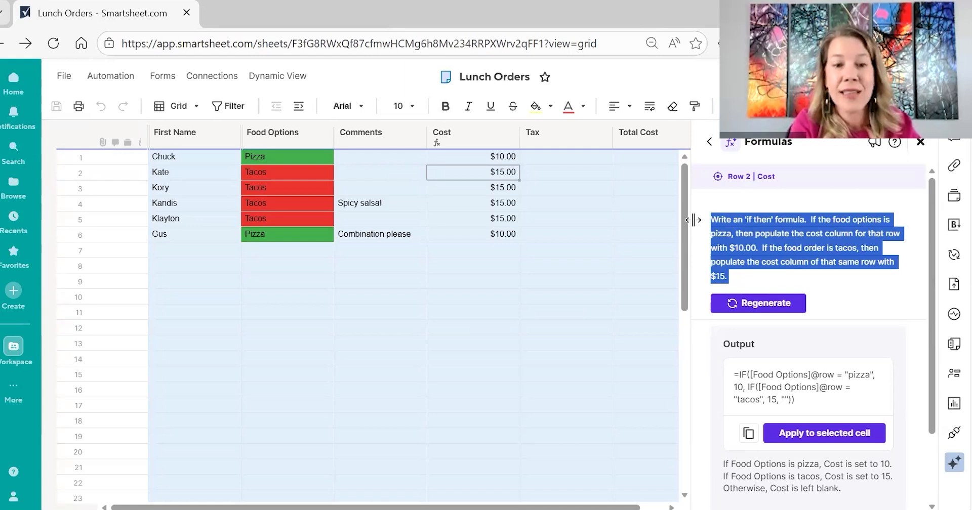
{"action": "type", "text": "Write a ta"}
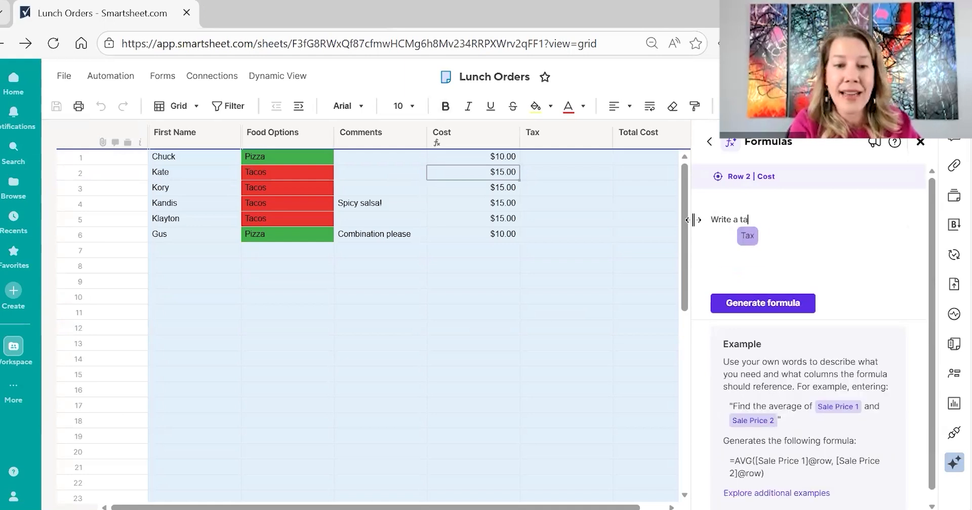
{"action": "type", "text": "x formula that "}
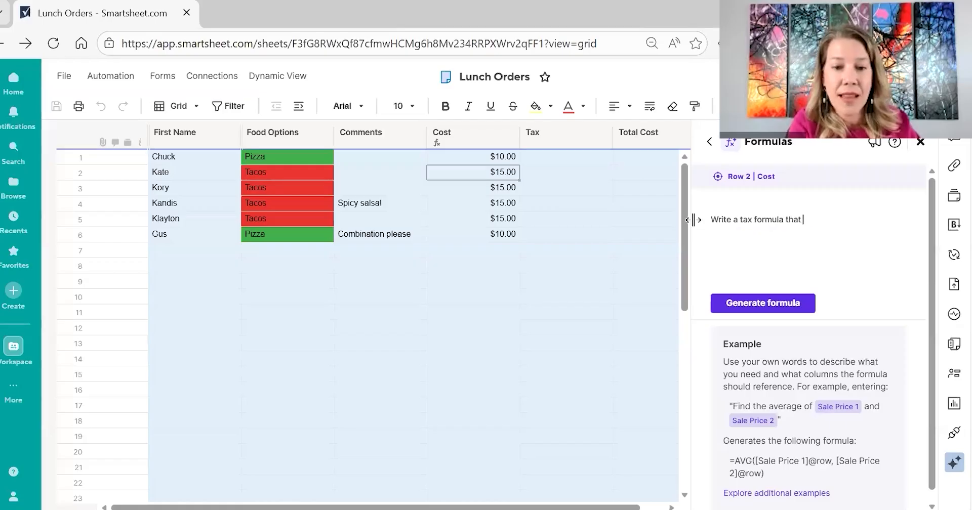
{"action": "type", "text": "mul"}
{"action": "type", "text": "t"}
{"action": "type", "text": "iplie"}
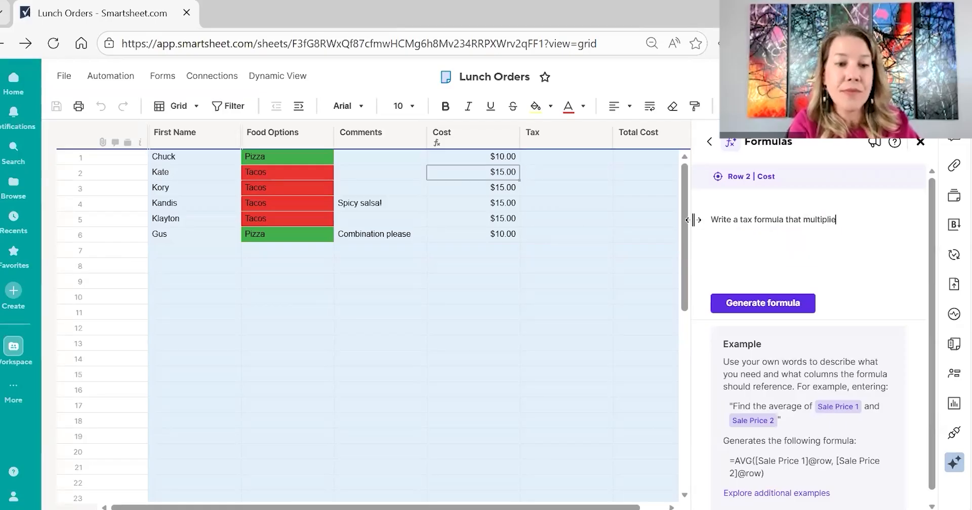
{"action": "type", "text": "s the cost col"}
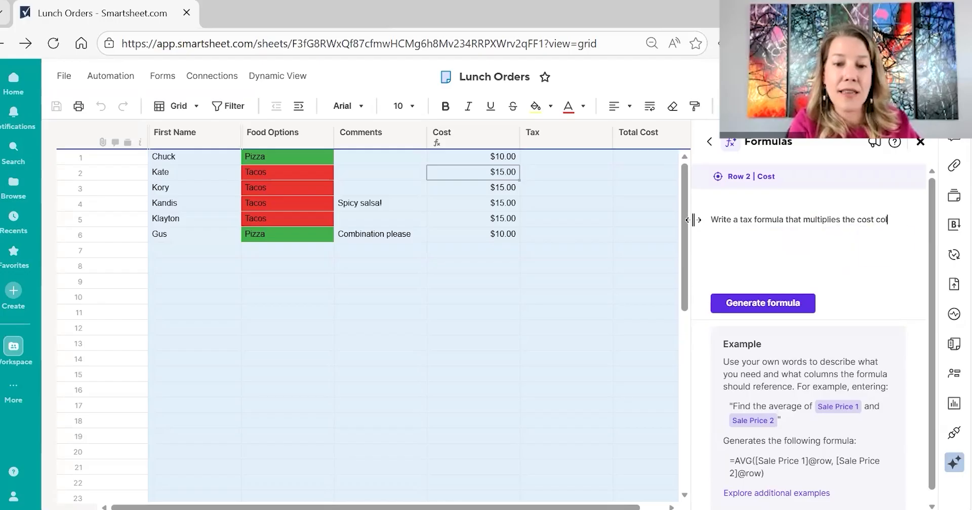
{"action": "key", "text": "BackSpace"}
{"action": "key", "text": "BackSpace"}
{"action": "key", "text": "BackSpace"}
{"action": "type", "text": "dollar "}
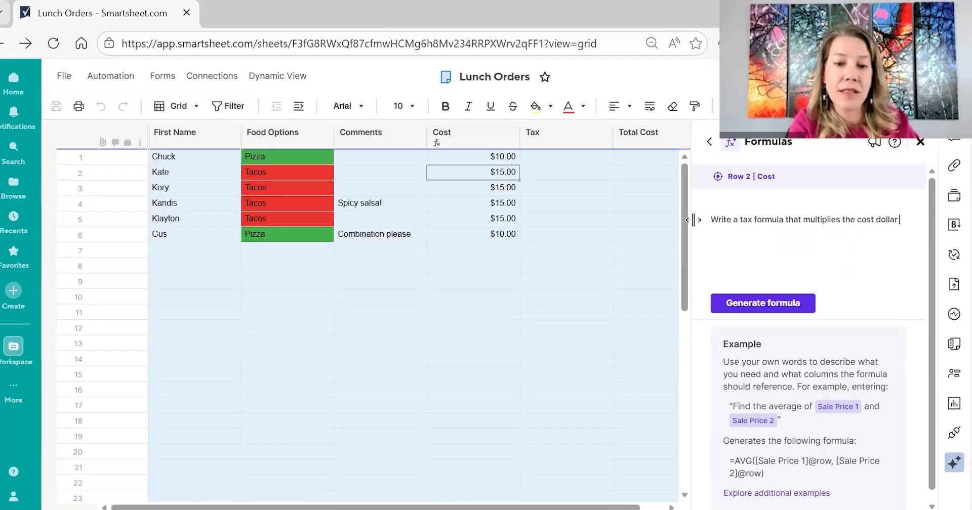
{"action": "type", "text": "amount by "}
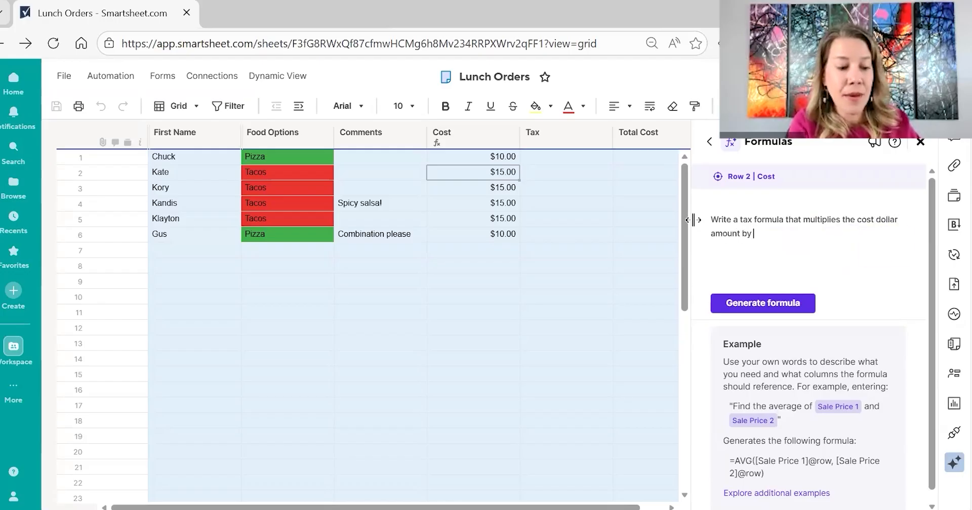
{"action": "type", "text": "15"}
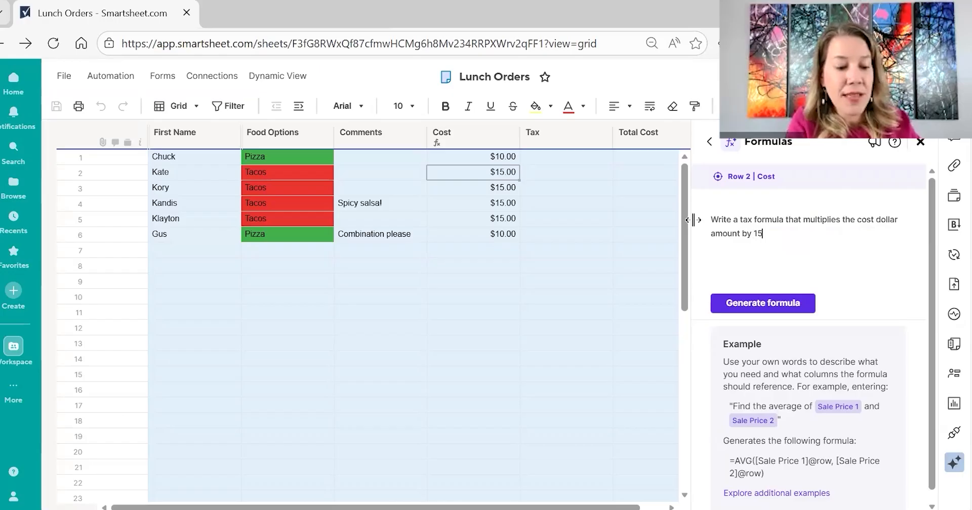
{"action": "type", "text": "%"}
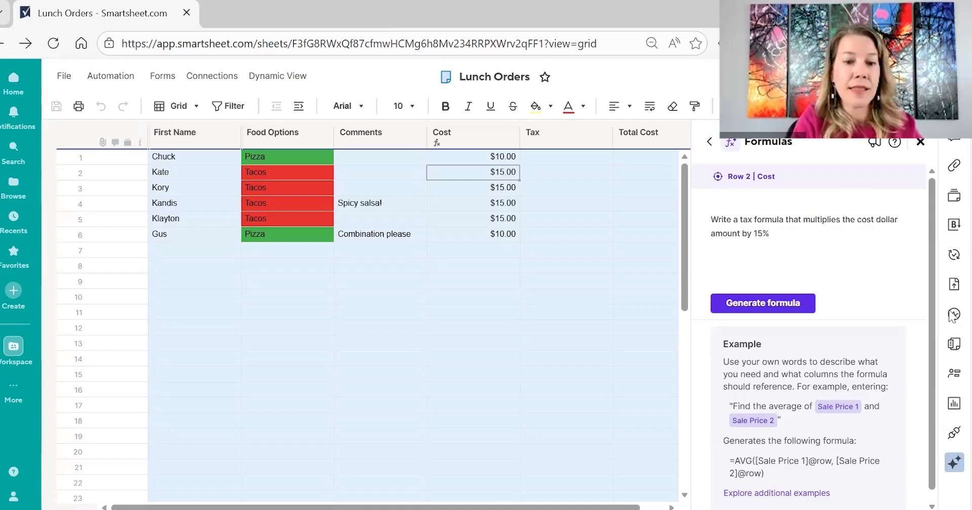
{"action": "left_click", "coordinate": [791, 302]}
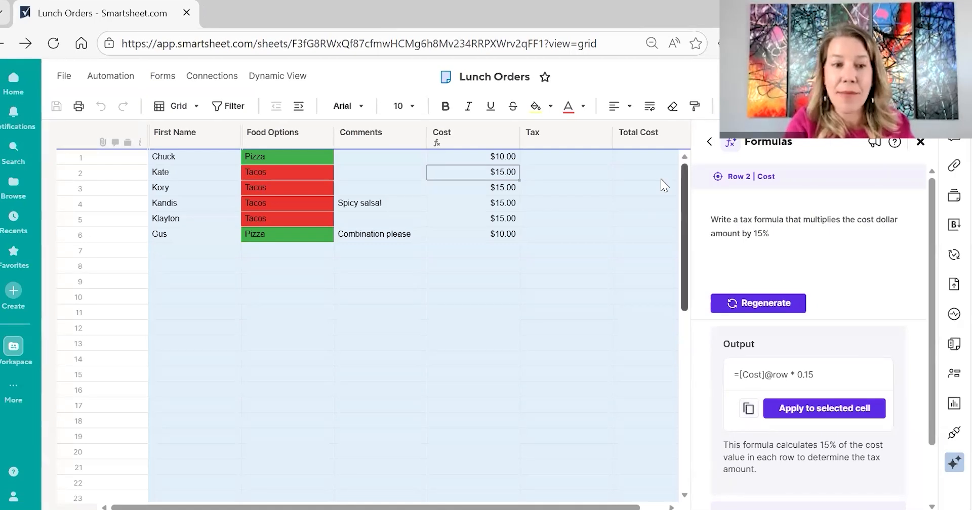
{"action": "left_click", "coordinate": [560, 153]}
{"action": "left_click", "coordinate": [560, 152]}
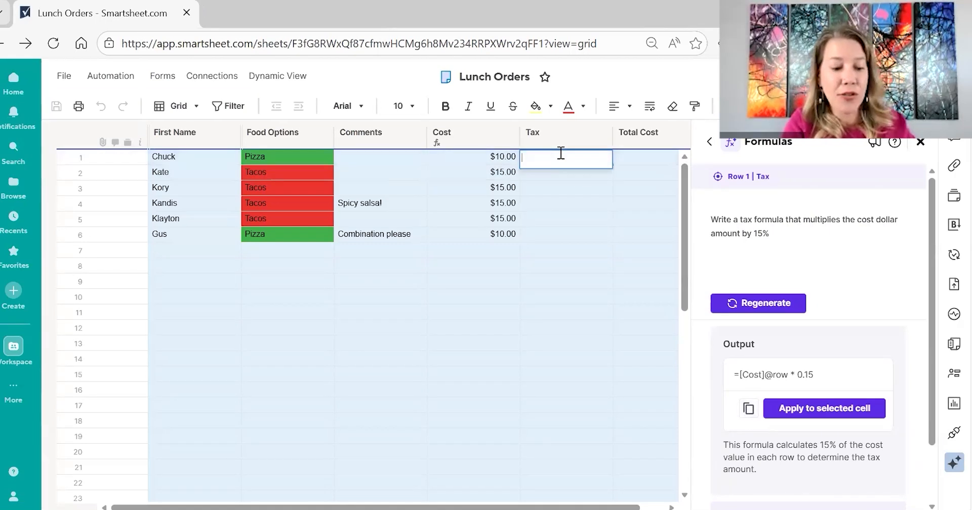
{"action": "type", "text": "=[Cost]@row * 0.15"}
{"action": "key", "text": "Return"}
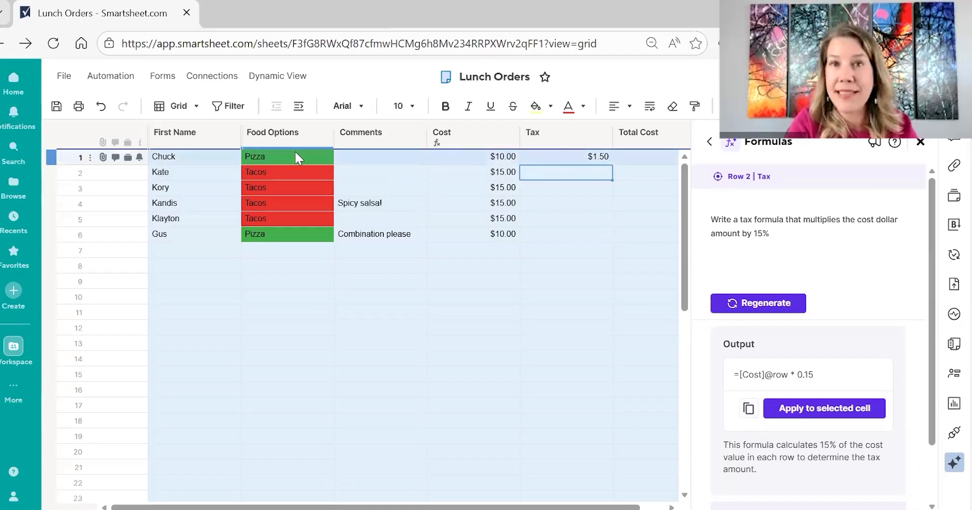
{"action": "right_click", "coordinate": [553, 161]}
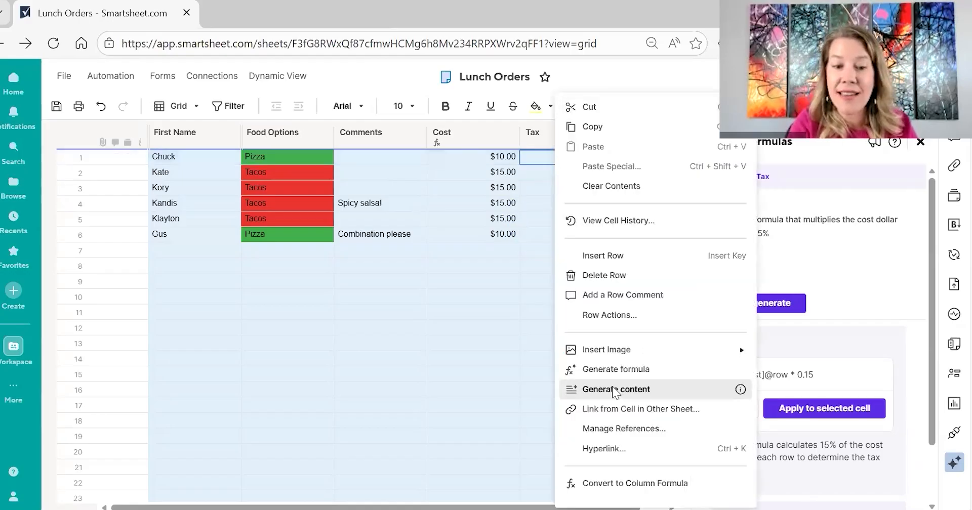
{"action": "left_click", "coordinate": [597, 484]}
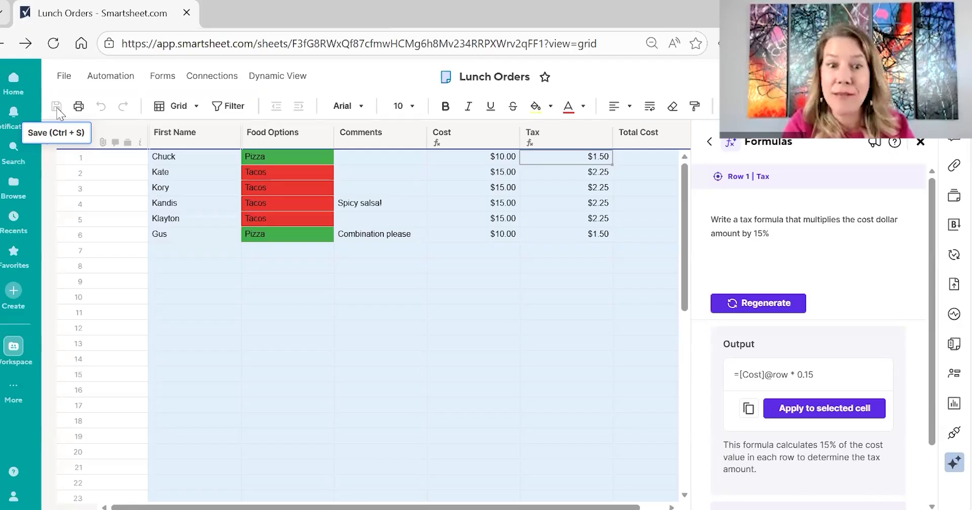
For row 1's Total Cost cell, generate a formula from the prompt "For the total cost column, add the cost column and tax column".
{"action": "left_click", "coordinate": [637, 155]}
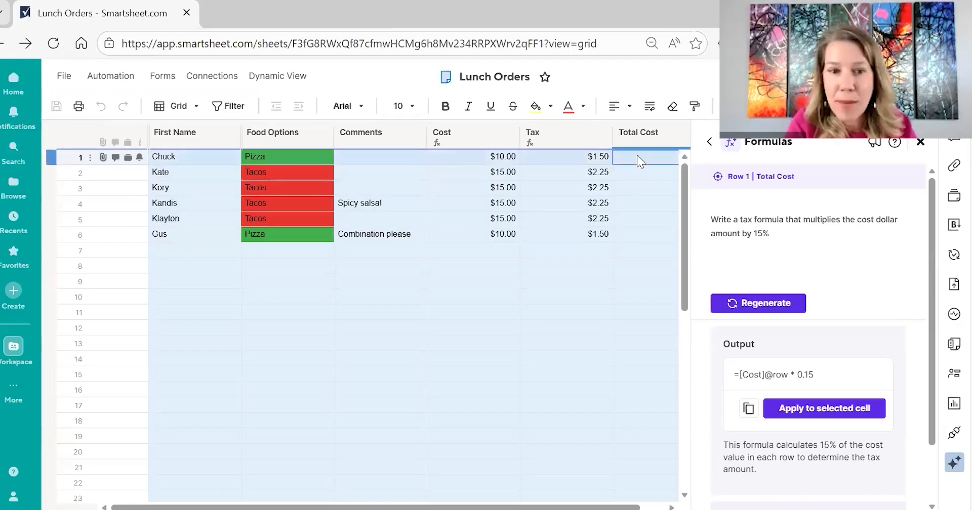
{"action": "left_click_drag", "start_coordinate": [805, 234], "coordinate": [663, 208]}
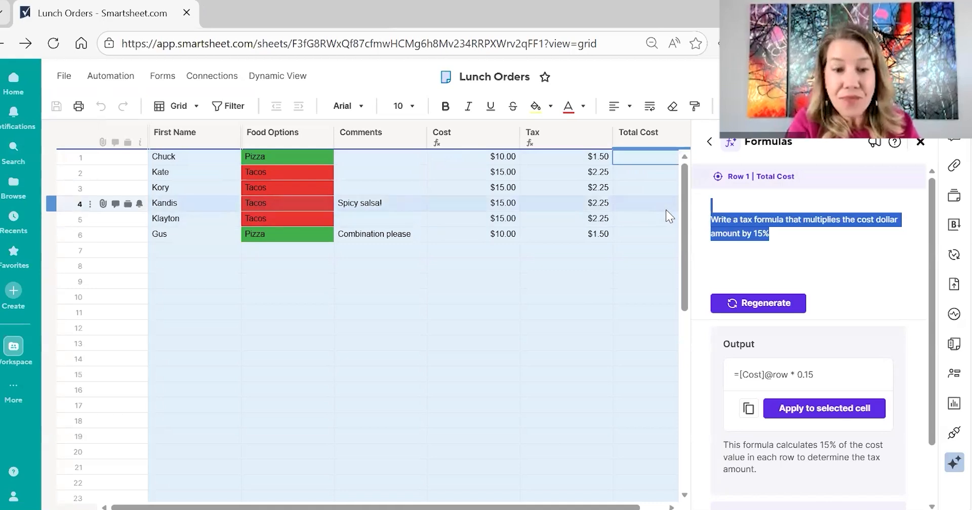
{"action": "type", "text": "For the total c"}
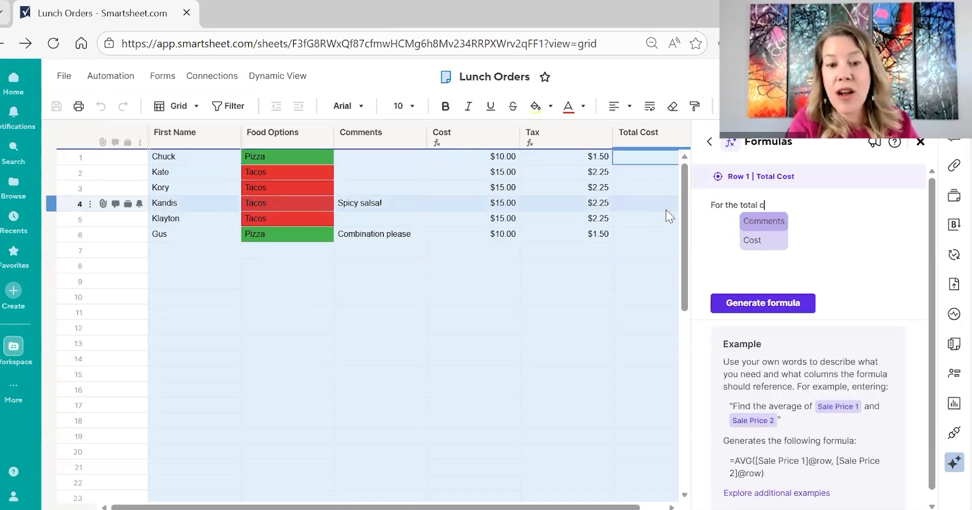
{"action": "type", "text": "ost column, add the cost column and tax column"}
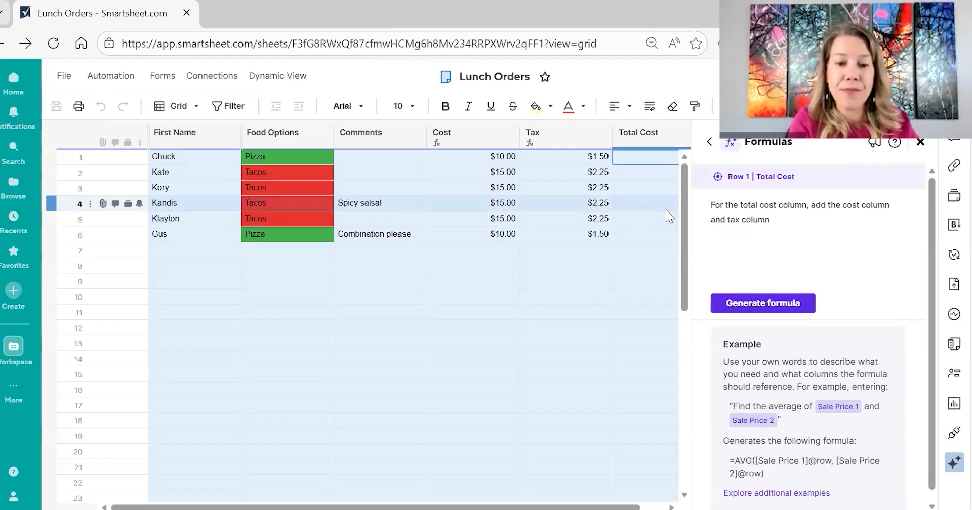
{"action": "left_click", "coordinate": [742, 303]}
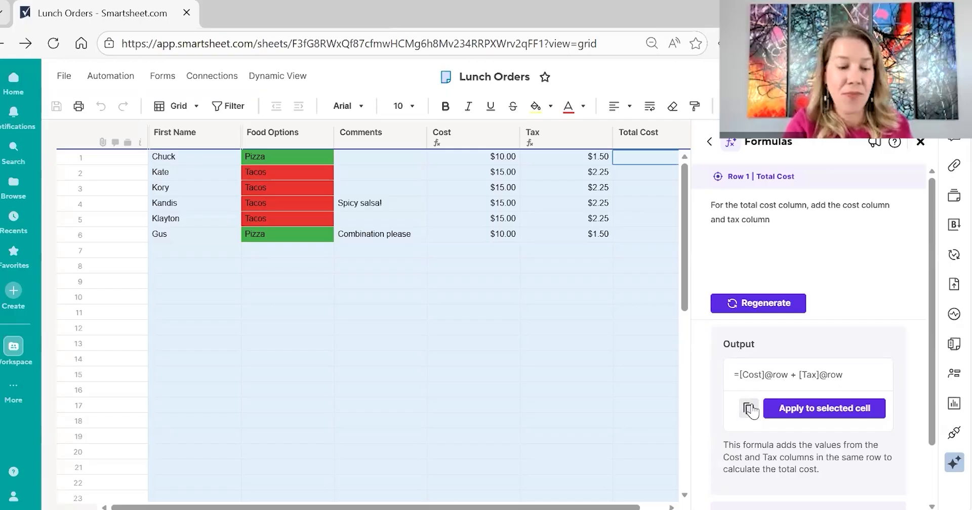
{"action": "left_click", "coordinate": [637, 155]}
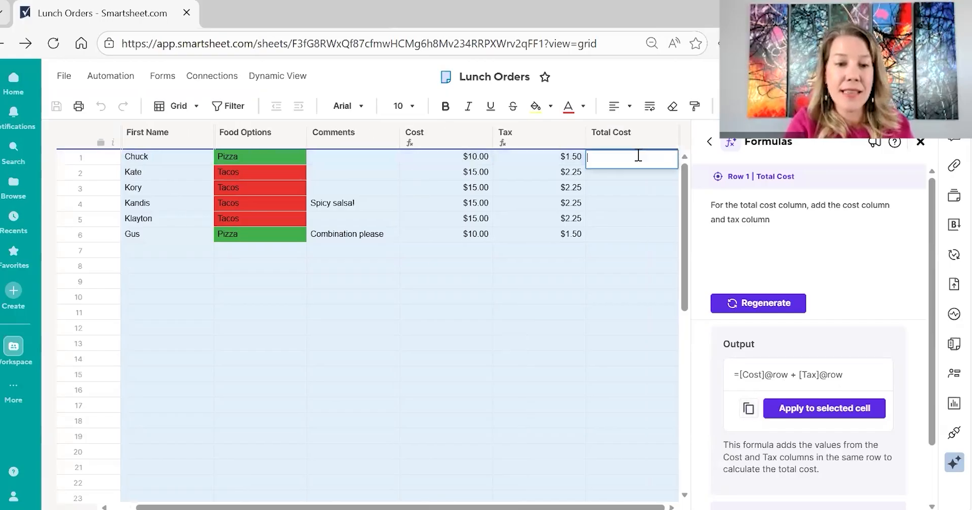
{"action": "key", "text": "ctrl+v"}
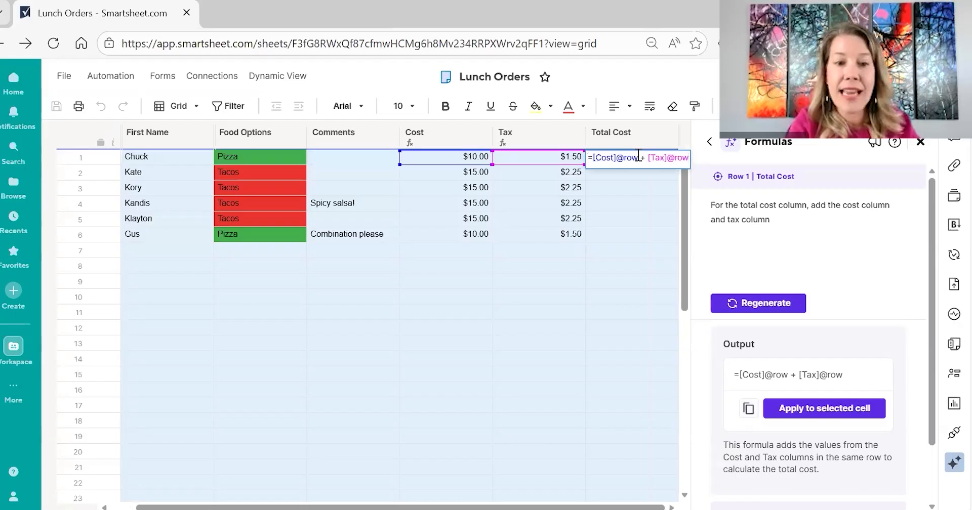
{"action": "key", "text": "Return"}
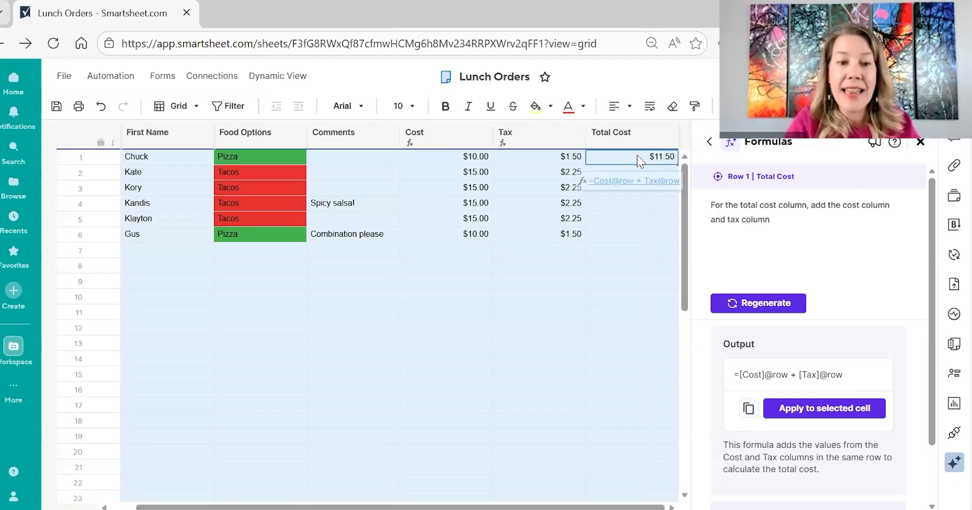
Convert row 1's Total Cost formula to a column formula and save the sheet.
{"action": "right_click", "coordinate": [637, 155]}
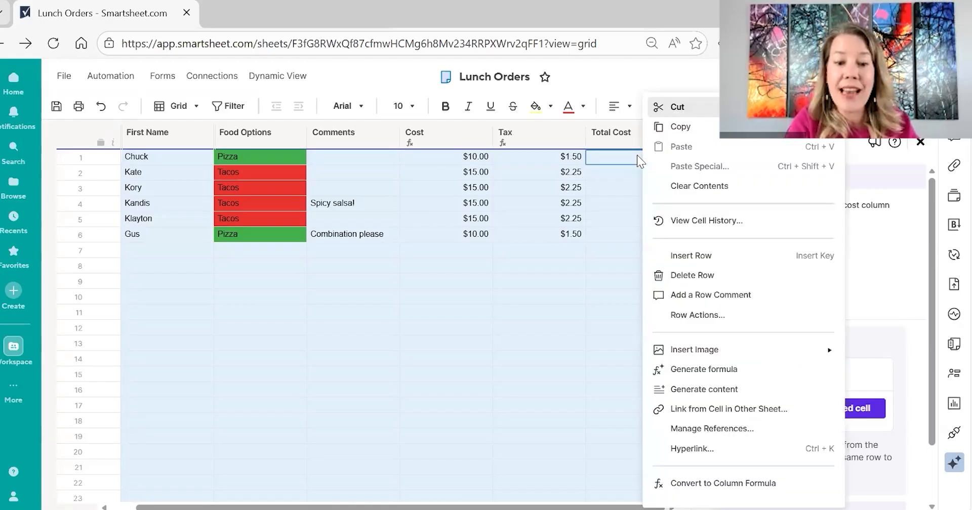
{"action": "left_click", "coordinate": [684, 485]}
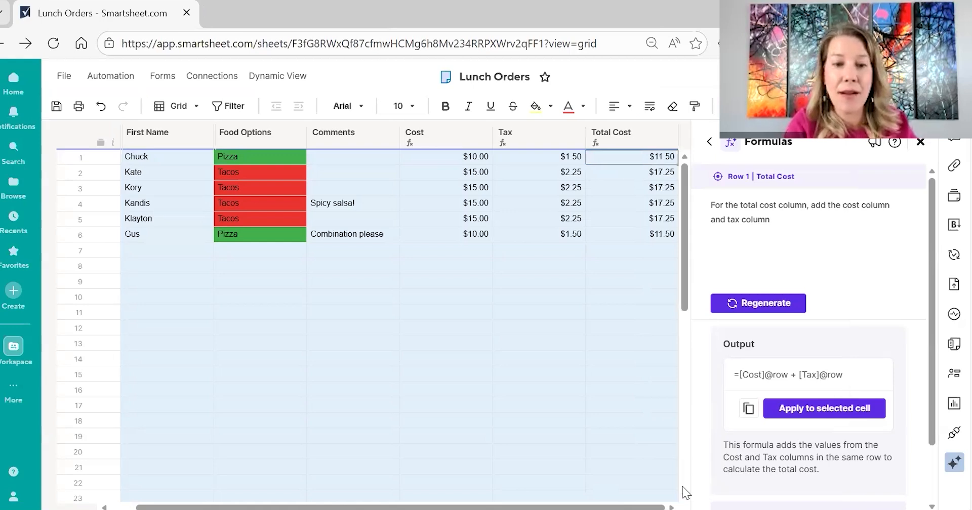
{"action": "left_click", "coordinate": [920, 143]}
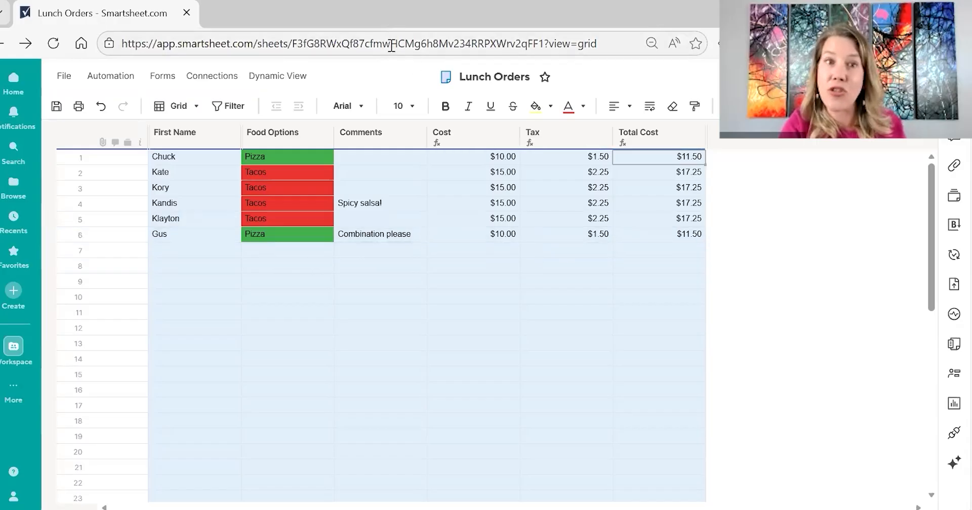
{"action": "left_click", "coordinate": [57, 107]}
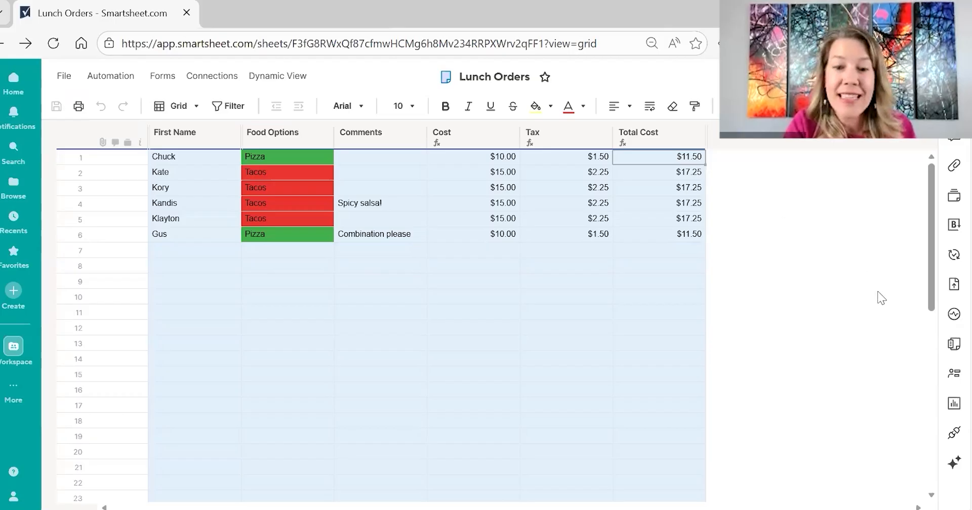
Replace the AI prompt with "Write a sheet summary formula that add the total cost for all food options (sum total cost column)" and generate the formula.
{"action": "left_click", "coordinate": [953, 345]}
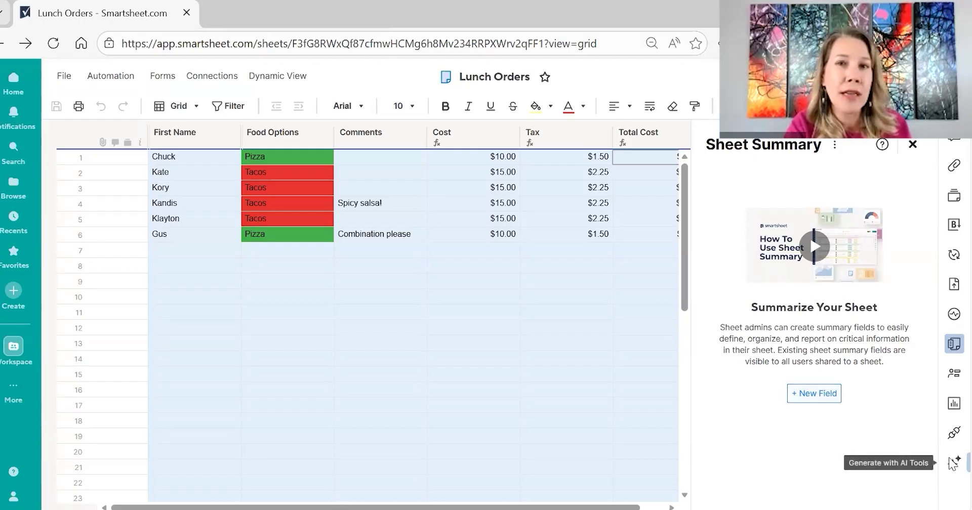
{"action": "left_click", "coordinate": [952, 463]}
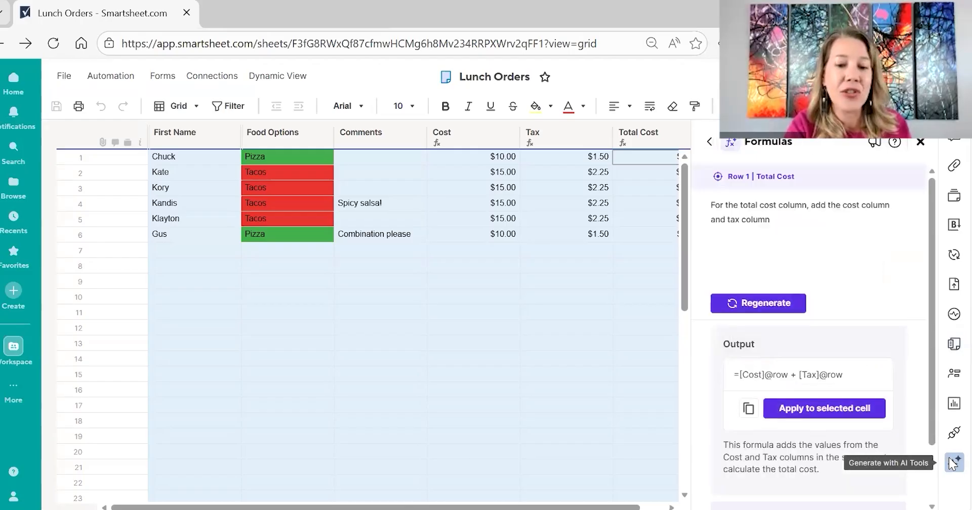
{"action": "key", "text": "ctrl+a"}
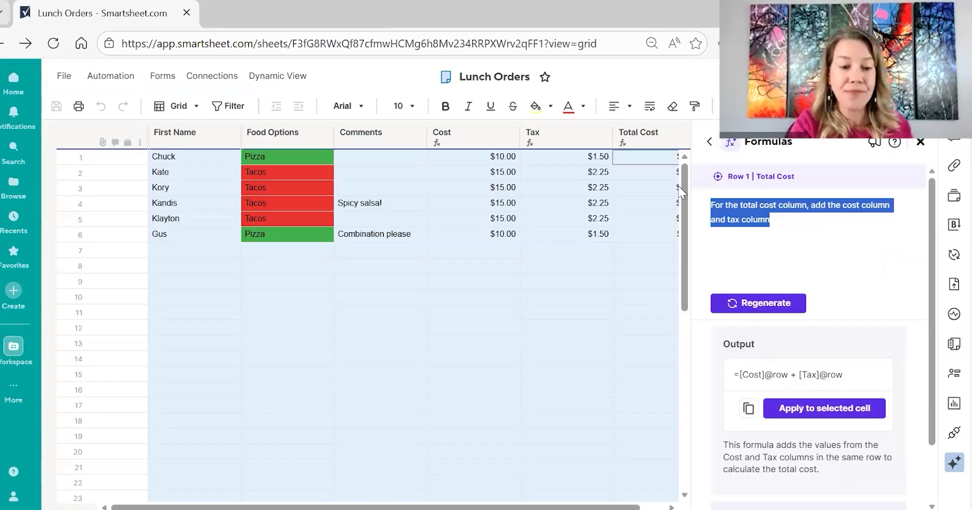
{"action": "key", "text": "BackSpace"}
{"action": "type", "text": "W"}
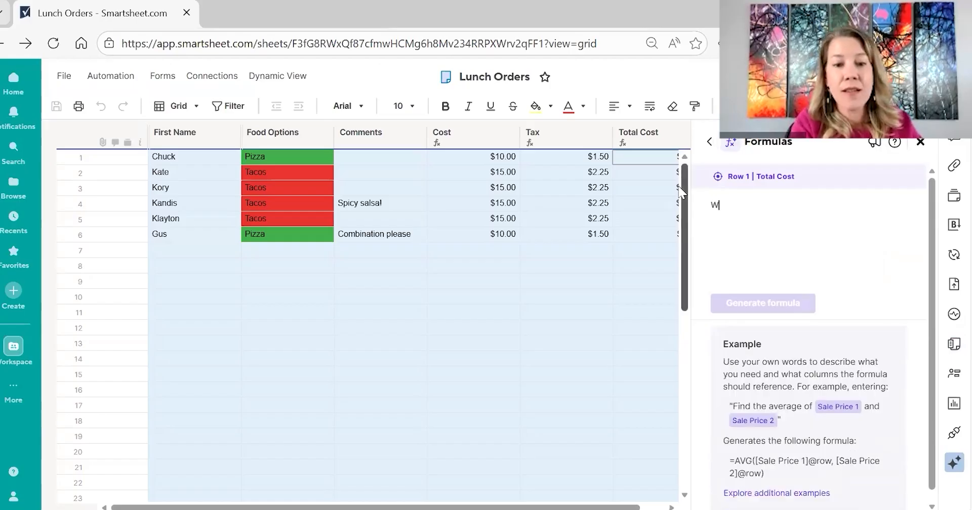
{"action": "type", "text": "rite a sheet s"}
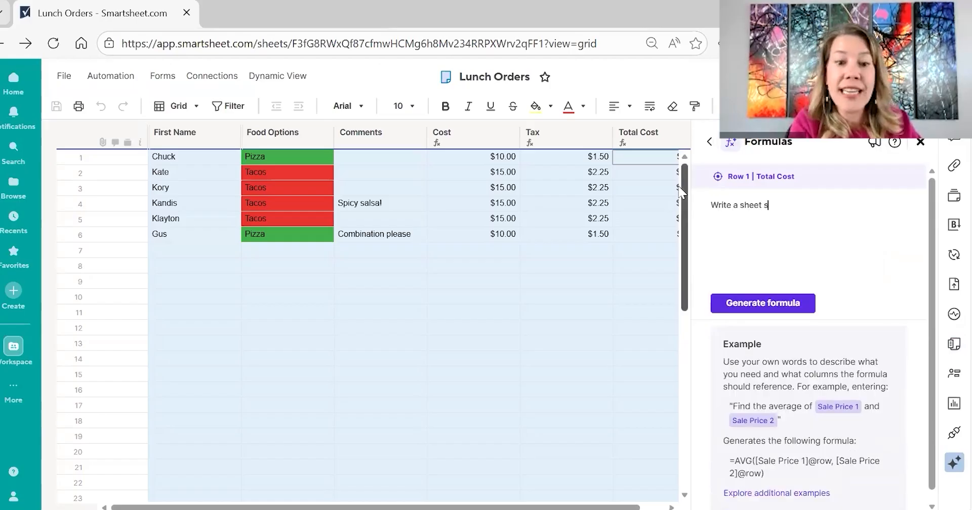
{"action": "type", "text": "ummary formula that"}
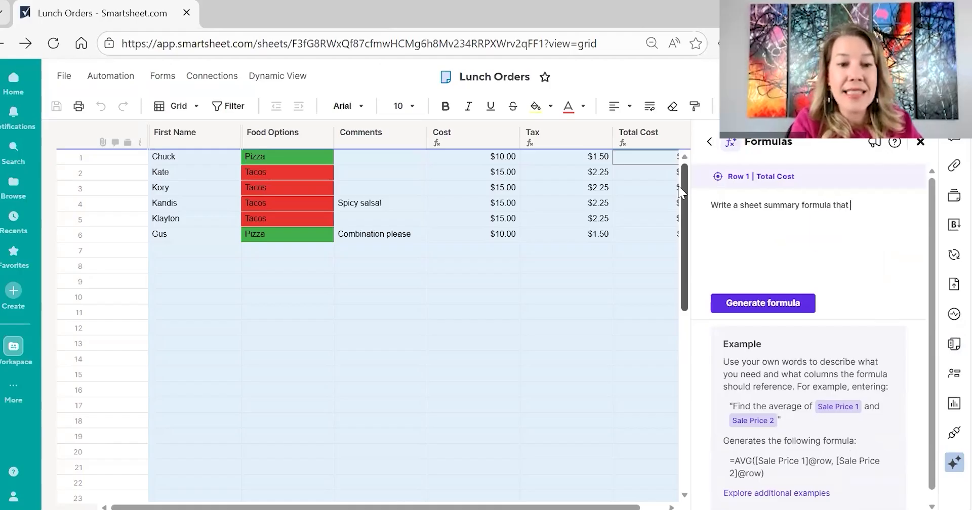
{"action": "type", "text": " add t"}
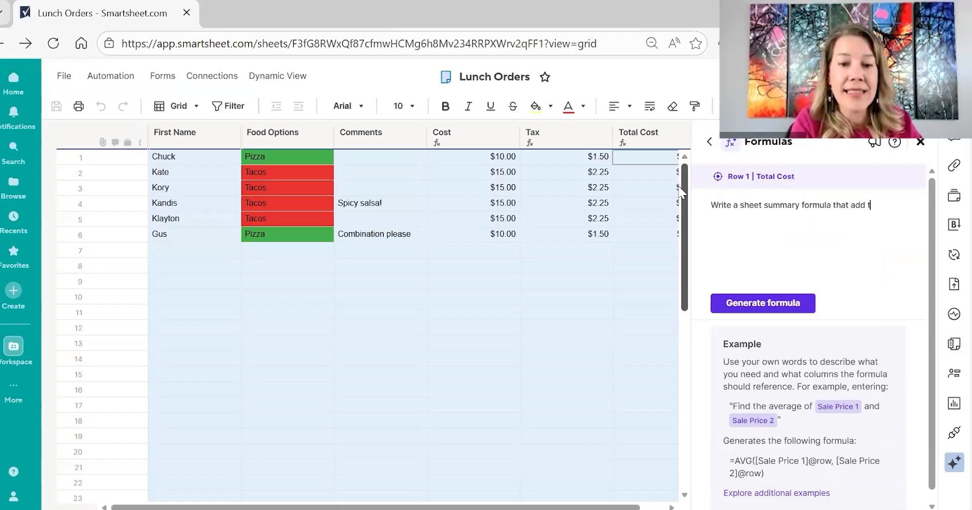
{"action": "type", "text": "he total cos"}
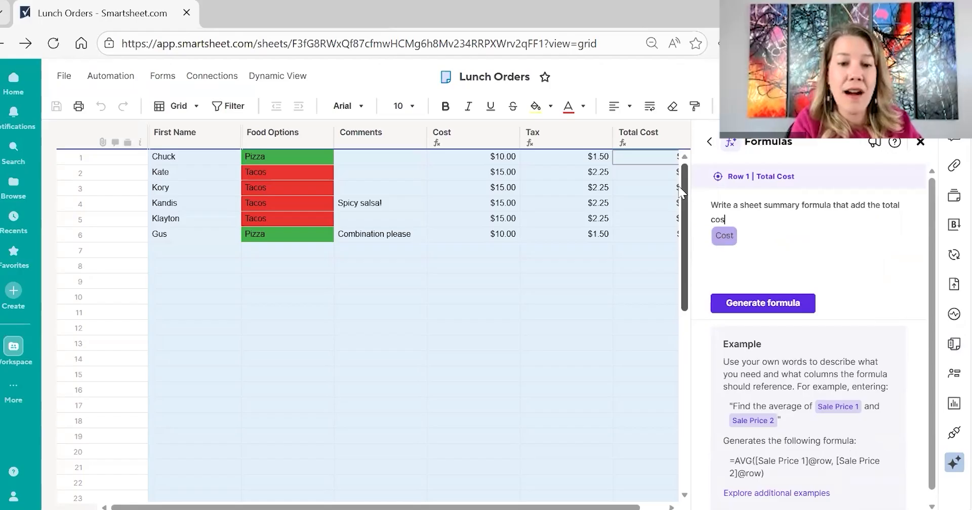
{"action": "type", "text": "t for "}
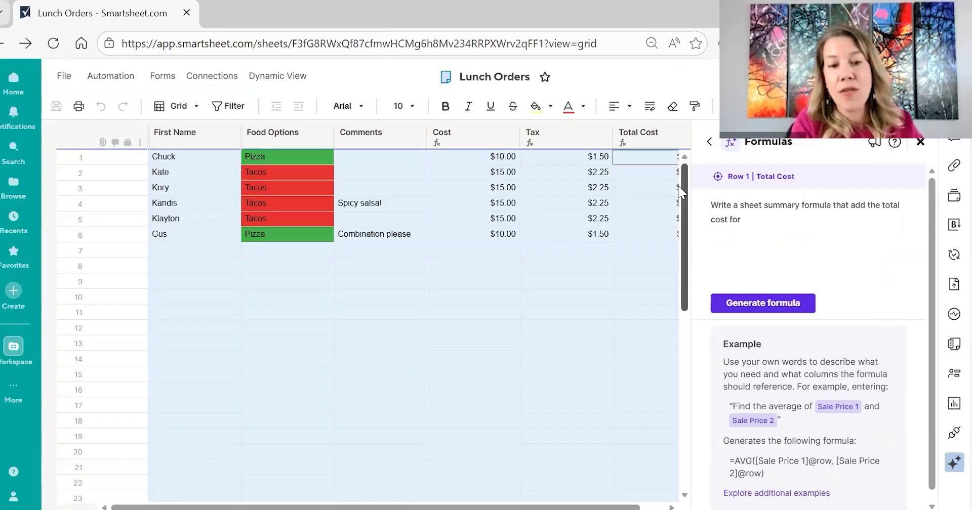
{"action": "type", "text": "all fodd"}
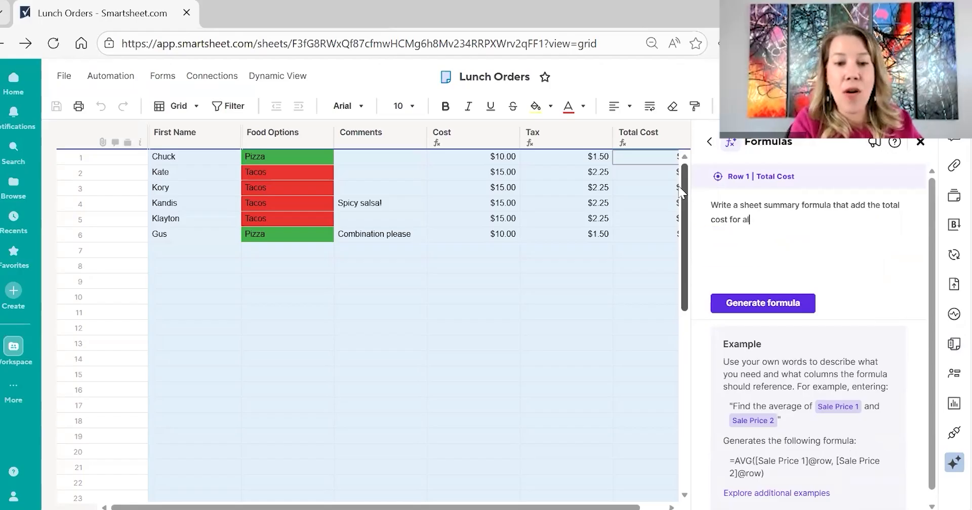
{"action": "key", "text": "BackSpace"}
{"action": "key", "text": "BackSpace"}
{"action": "key", "text": "BackSpace"}
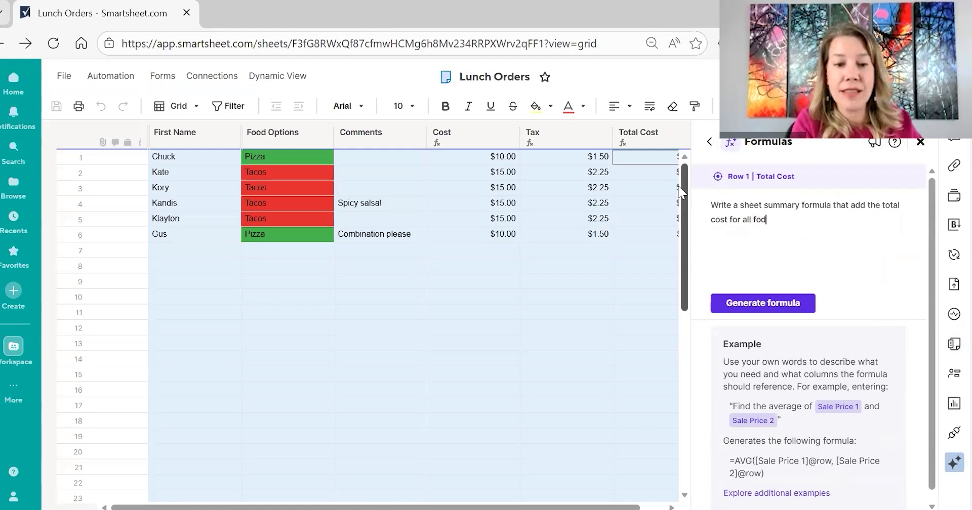
{"action": "type", "text": "od opt"}
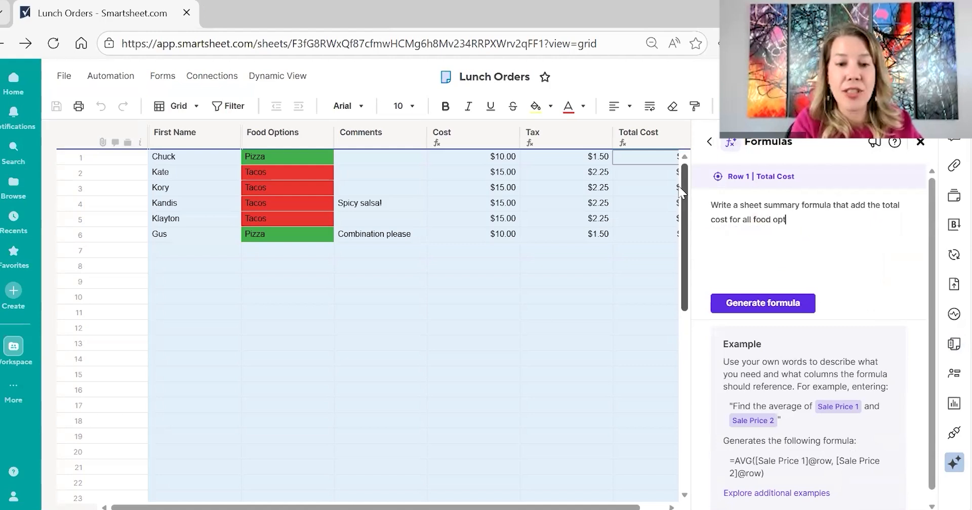
{"action": "type", "text": "ions (sum"}
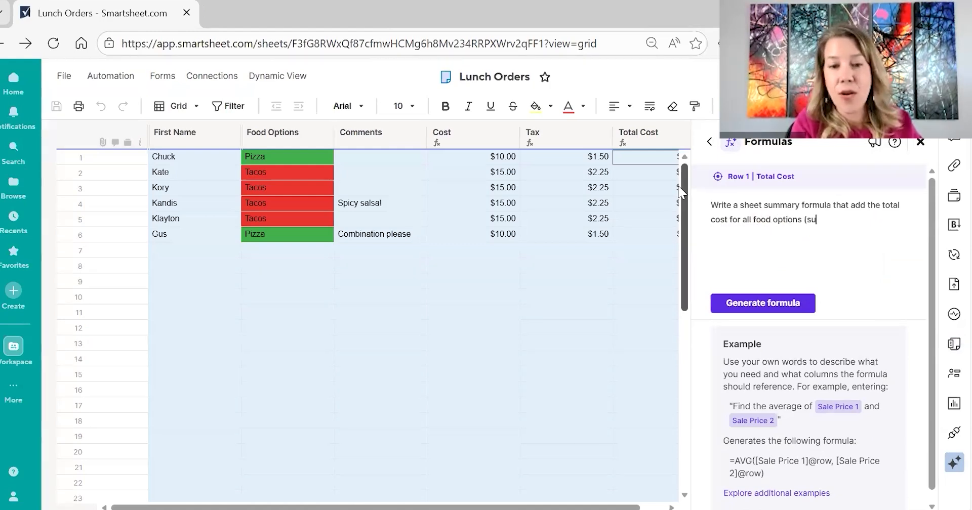
{"action": "type", "text": "l cost column"}
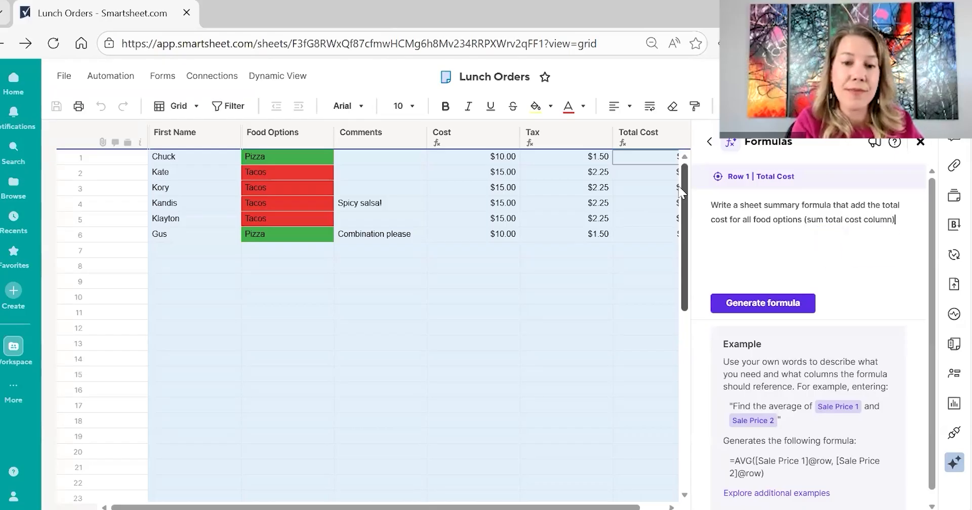
{"action": "left_click", "coordinate": [749, 307]}
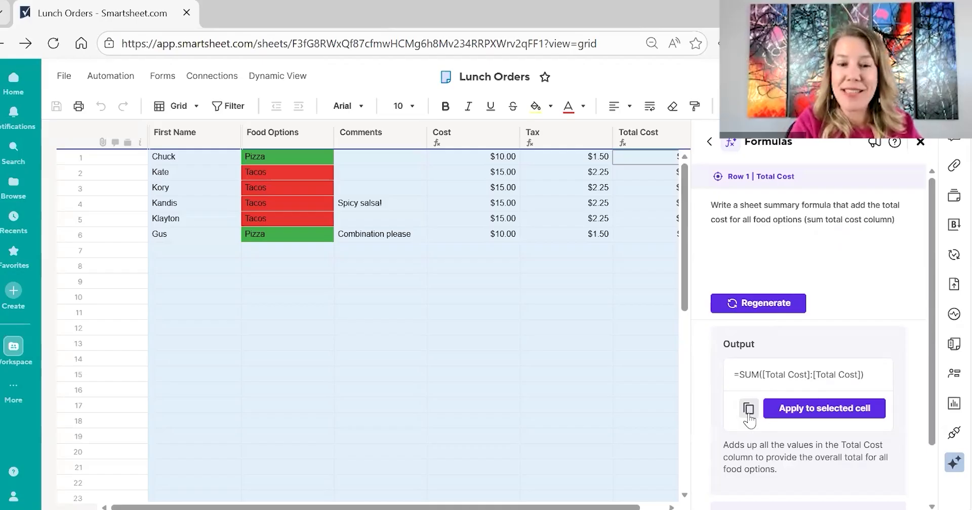
Add a Text/Number sheet summary field named "Total Cost of All Food Orders" and enter =SUM([Total Cost]:[Total Cost]) in it.
{"action": "left_click", "coordinate": [952, 345]}
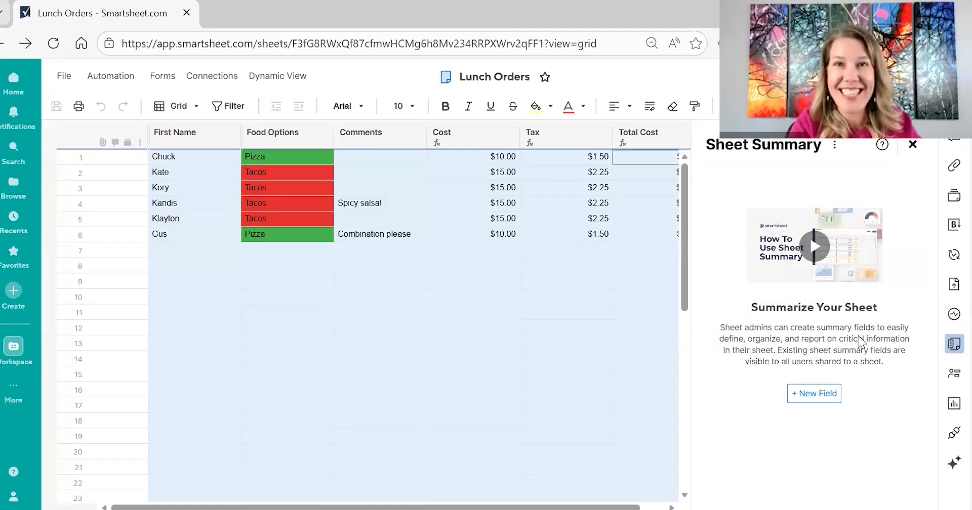
{"action": "left_click", "coordinate": [821, 395]}
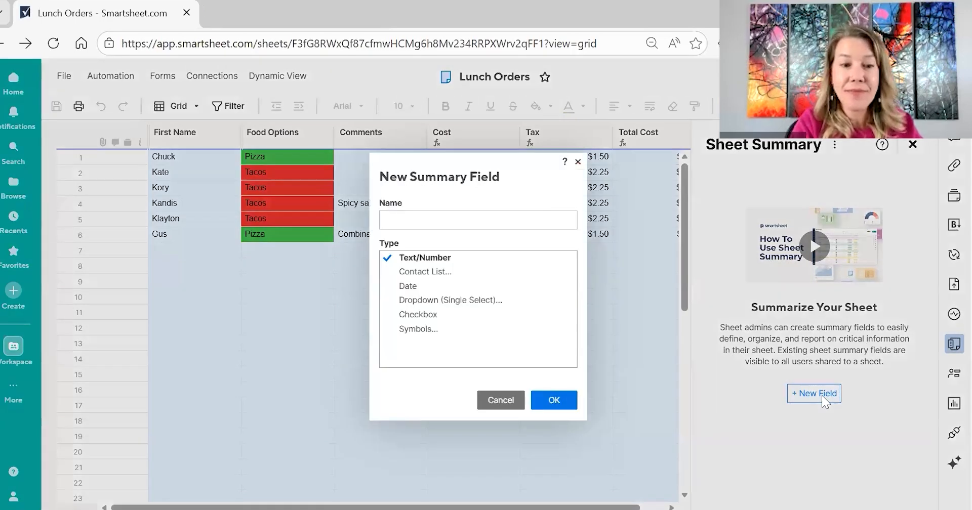
{"action": "type", "text": "Total Cost of All Food O"}
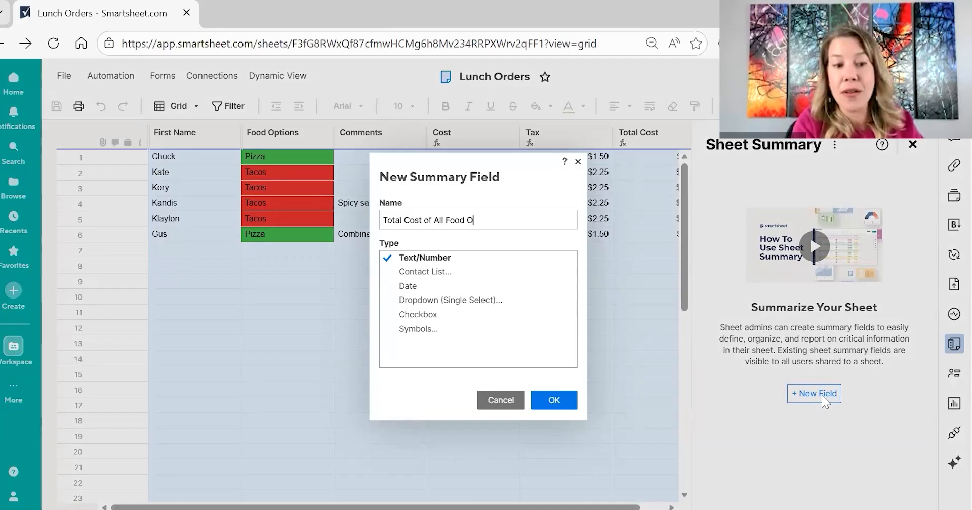
{"action": "type", "text": "rders"}
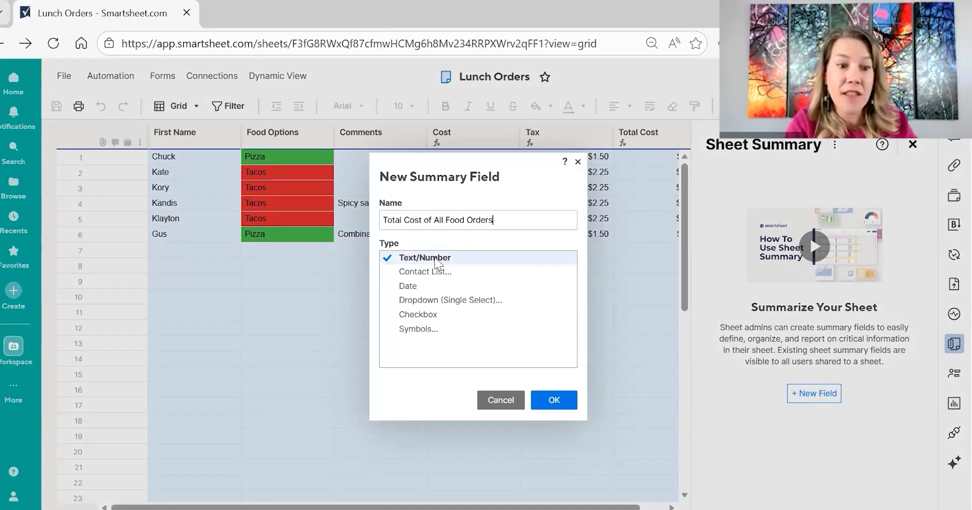
{"action": "left_click", "coordinate": [554, 400]}
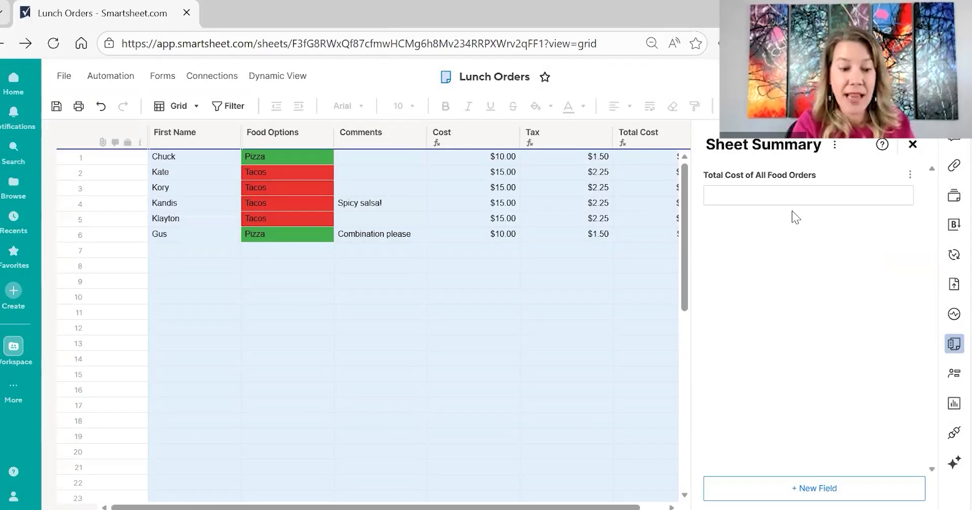
{"action": "type", "text": "=SUM([Total Cost]:[Total Cost])"}
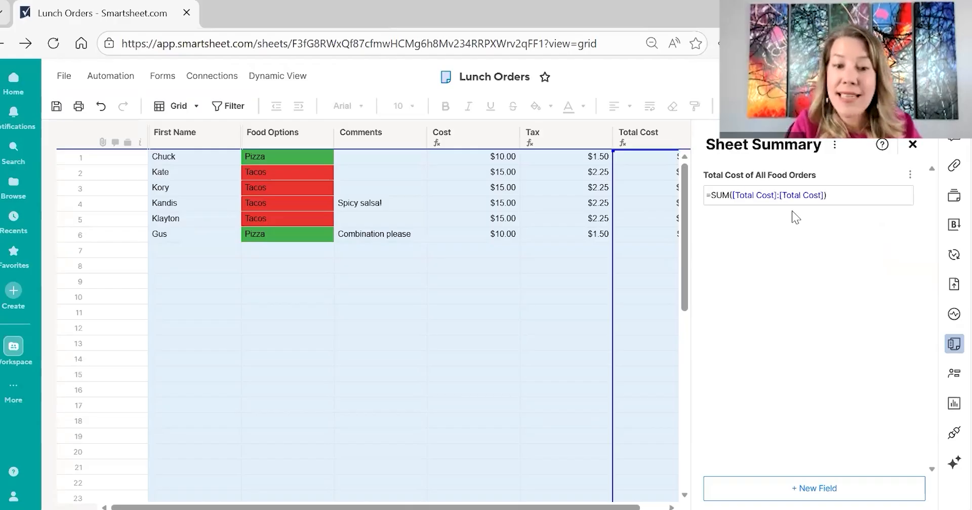
{"action": "key", "text": "Return"}
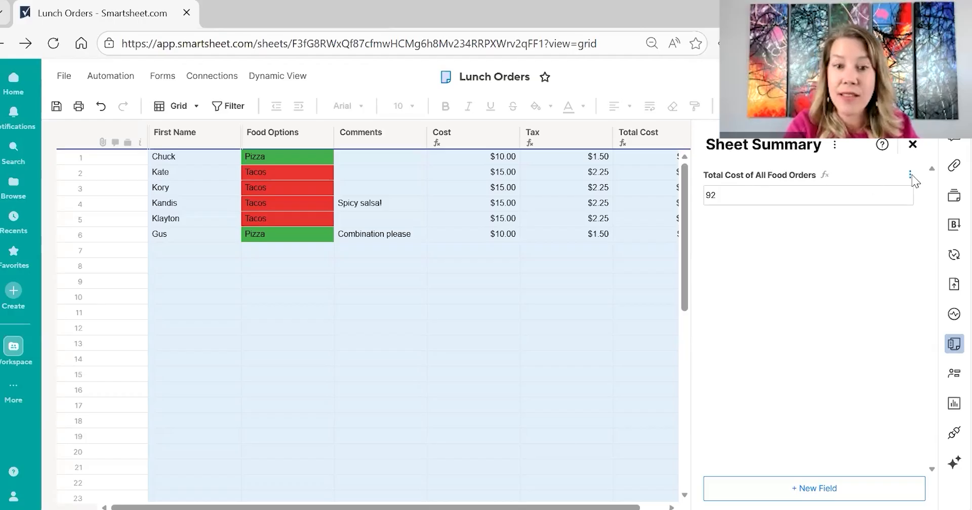
Format the Total Cost of All Food Orders summary field as United States dollar currency and save the sheet.
{"action": "left_click", "coordinate": [911, 176]}
{"action": "mouse_move", "coordinate": [900, 216]}
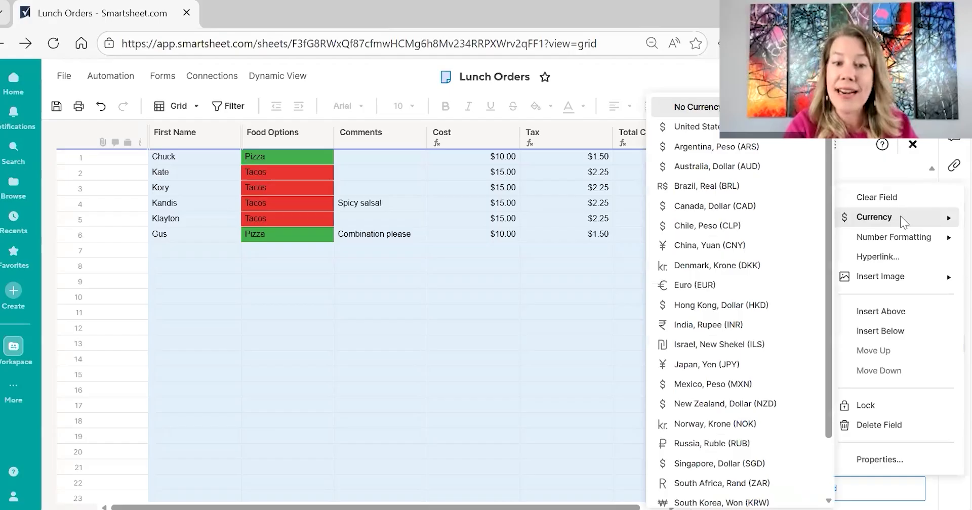
{"action": "left_click", "coordinate": [747, 133]}
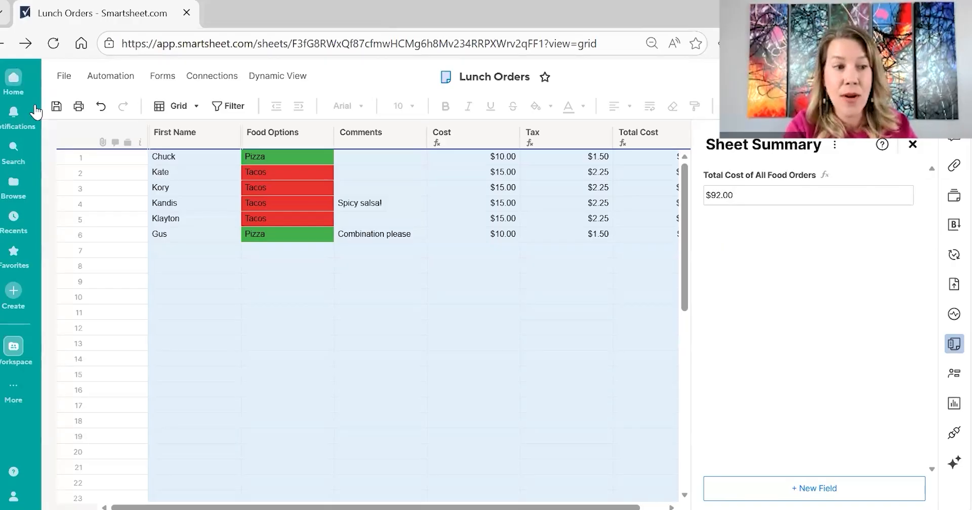
{"action": "left_click", "coordinate": [55, 107]}
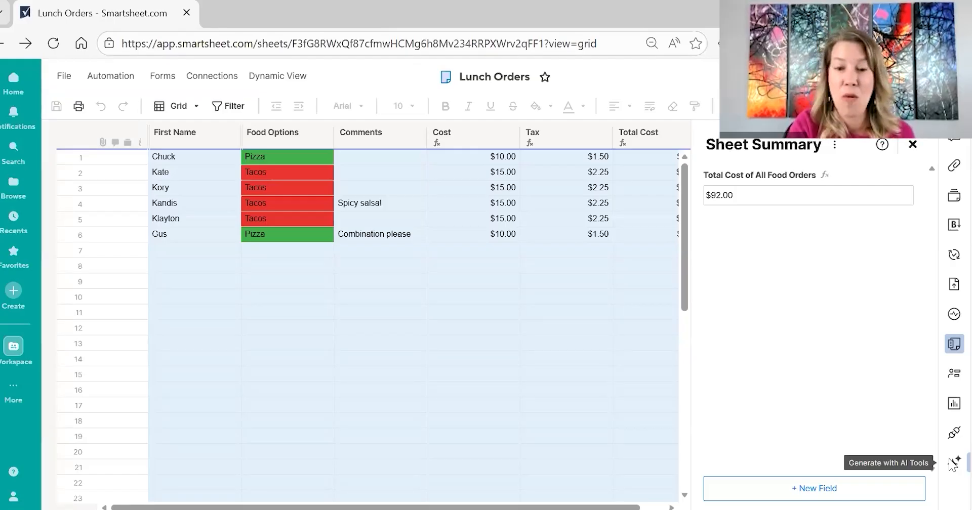
Close the sheet summary and return from the formula generator to the overview of AI tools.
{"action": "left_click", "coordinate": [912, 145]}
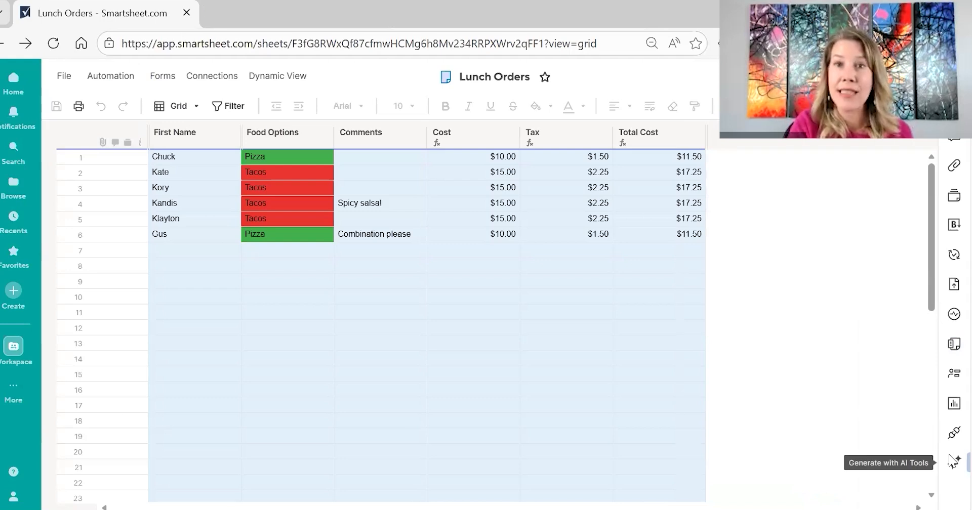
{"action": "left_click", "coordinate": [952, 461]}
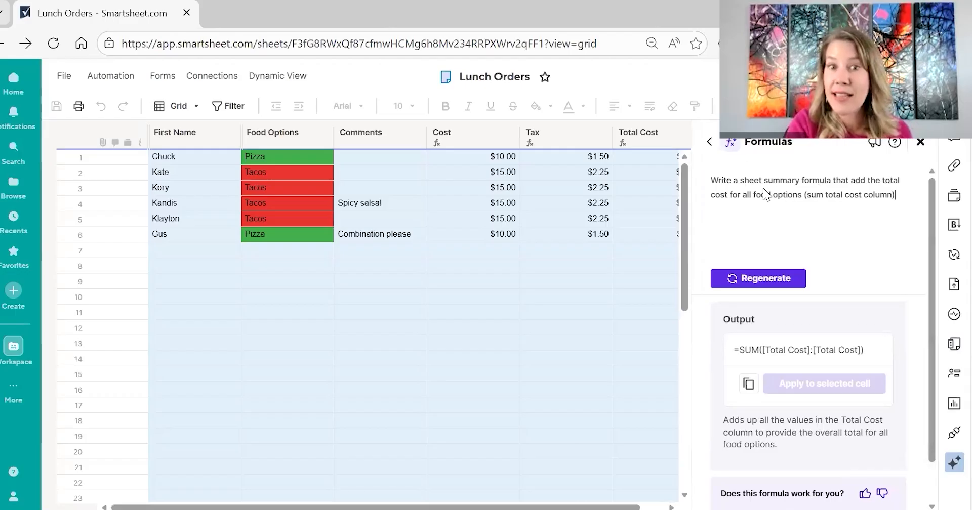
{"action": "left_click", "coordinate": [710, 144]}
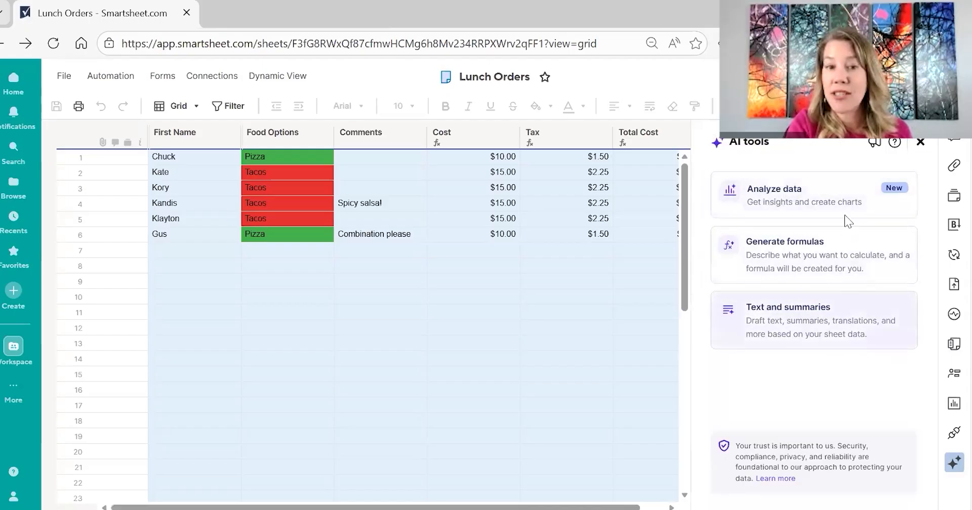
Use the Analyze data AI tool to generate the suggested chart of total cost by food option, and return to the AI tools overview.
{"action": "left_click", "coordinate": [811, 195]}
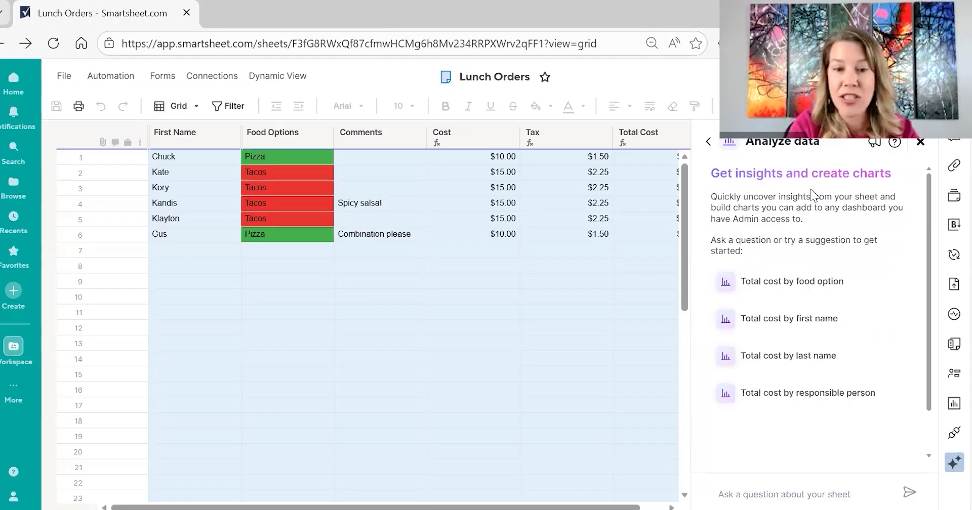
{"action": "scroll", "coordinate": [932, 188], "scroll_direction": "down", "scroll_amount": 1}
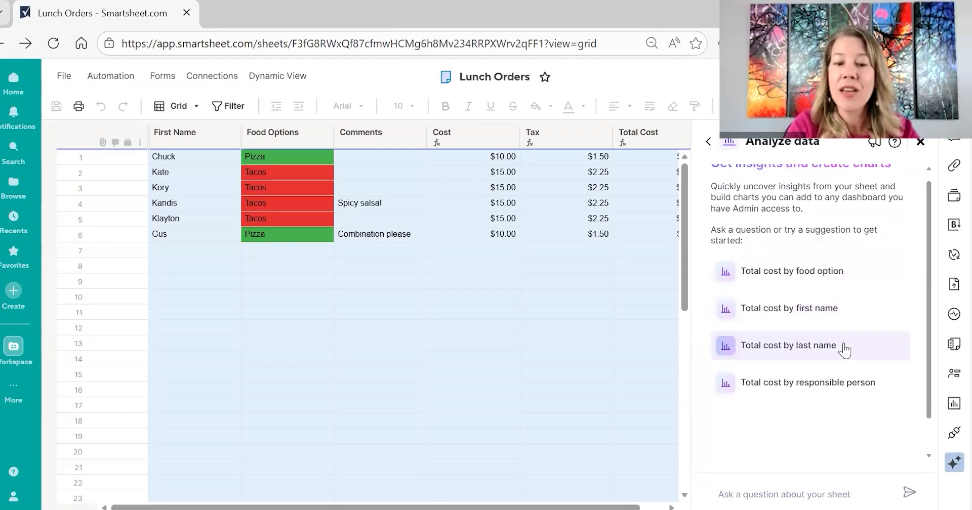
{"action": "left_click_drag", "start_coordinate": [927, 310], "coordinate": [929, 340]}
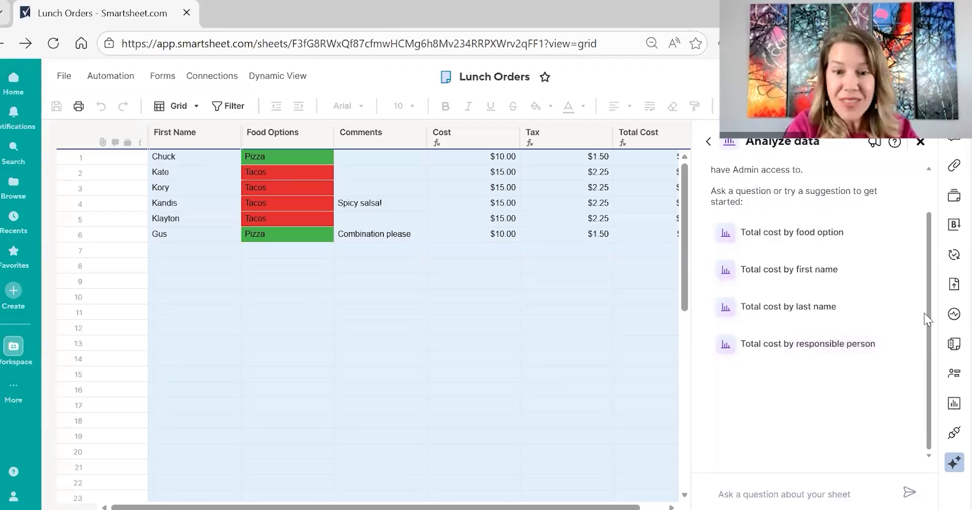
{"action": "left_click_drag", "start_coordinate": [928, 320], "coordinate": [924, 278]}
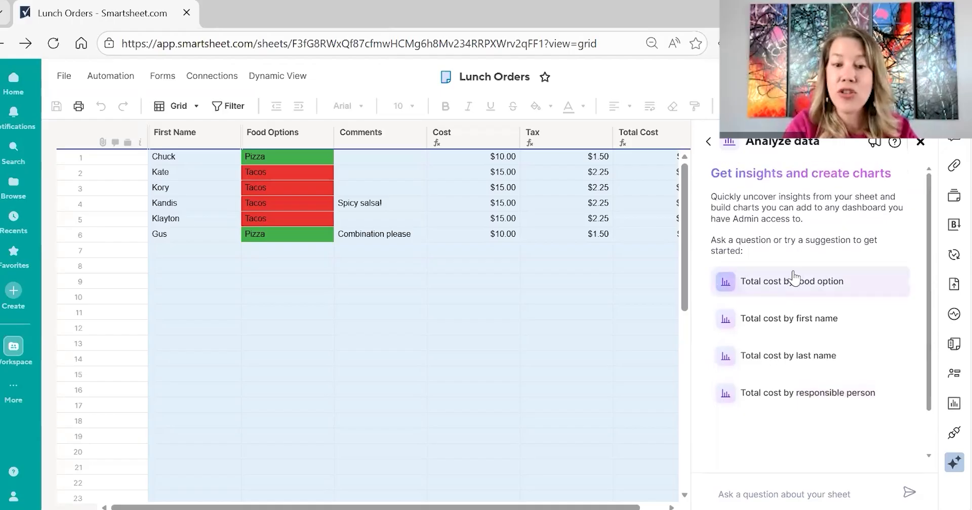
{"action": "left_click", "coordinate": [842, 280]}
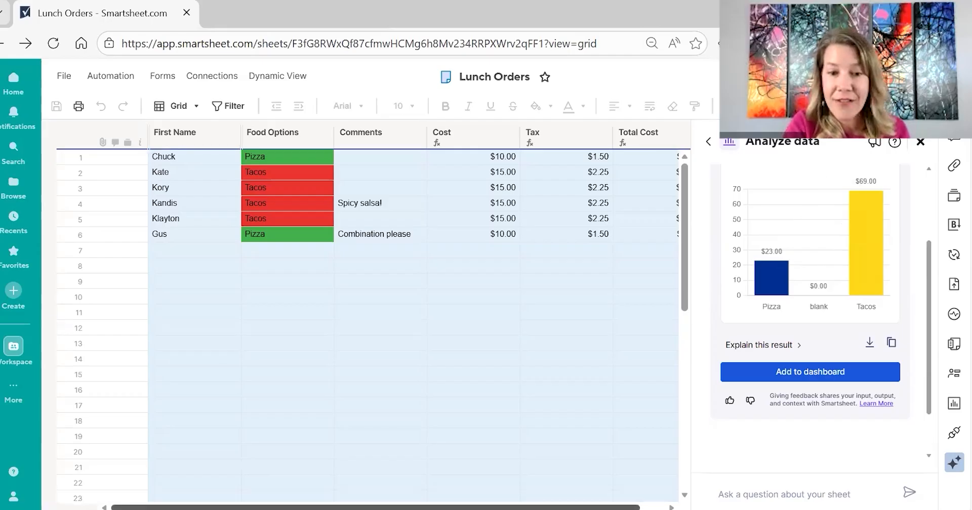
{"action": "scroll", "coordinate": [365, 324], "scroll_direction": "right", "scroll_amount": 1}
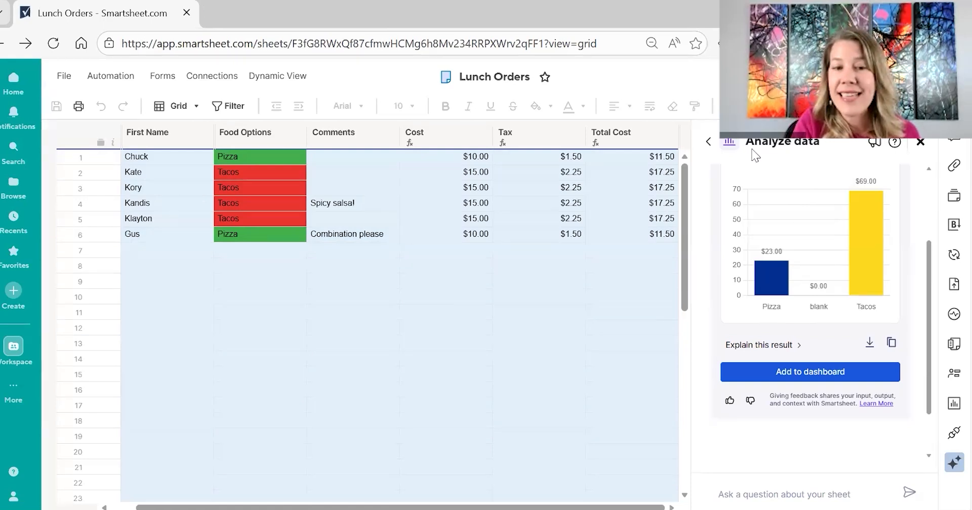
{"action": "left_click", "coordinate": [707, 142]}
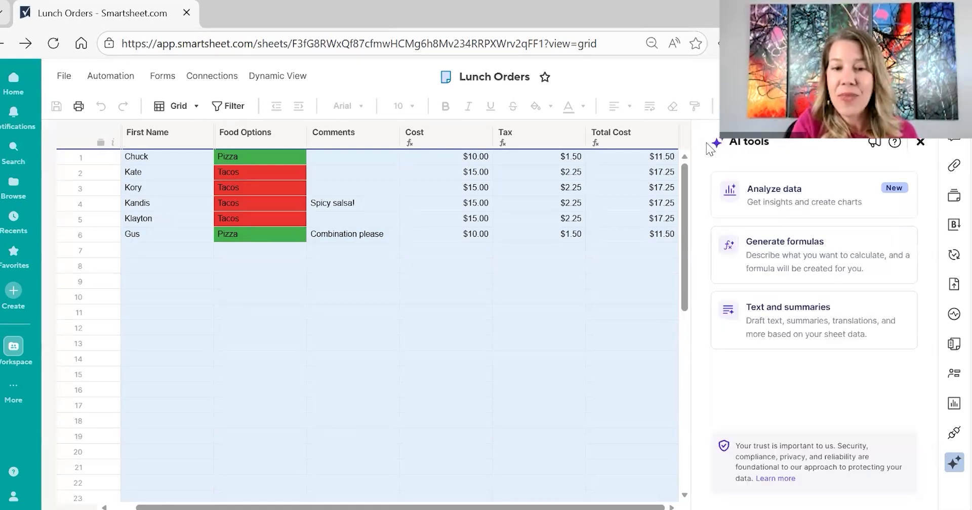
Examine the Text and summaries AI tool and its example prompt, and go back to the overview of AI tools.
{"action": "left_click", "coordinate": [882, 348]}
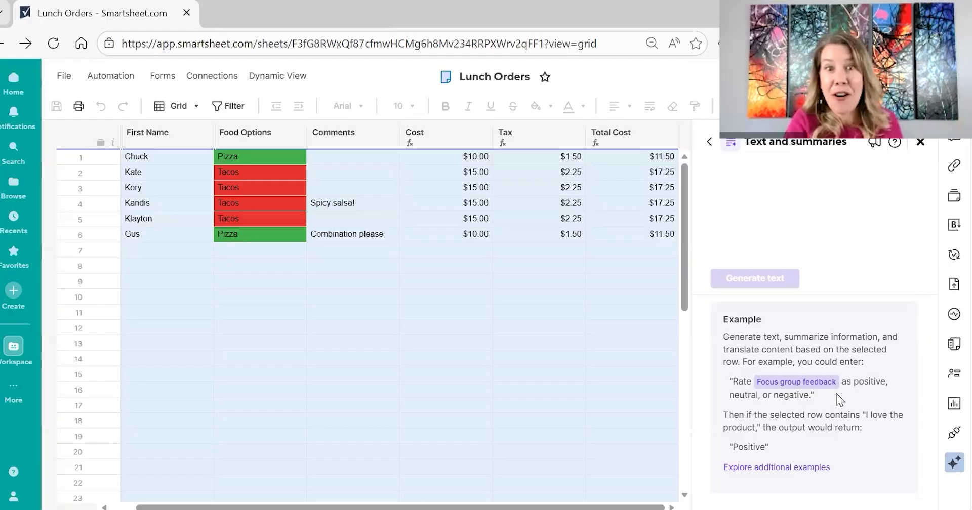
{"action": "left_click", "coordinate": [710, 144]}
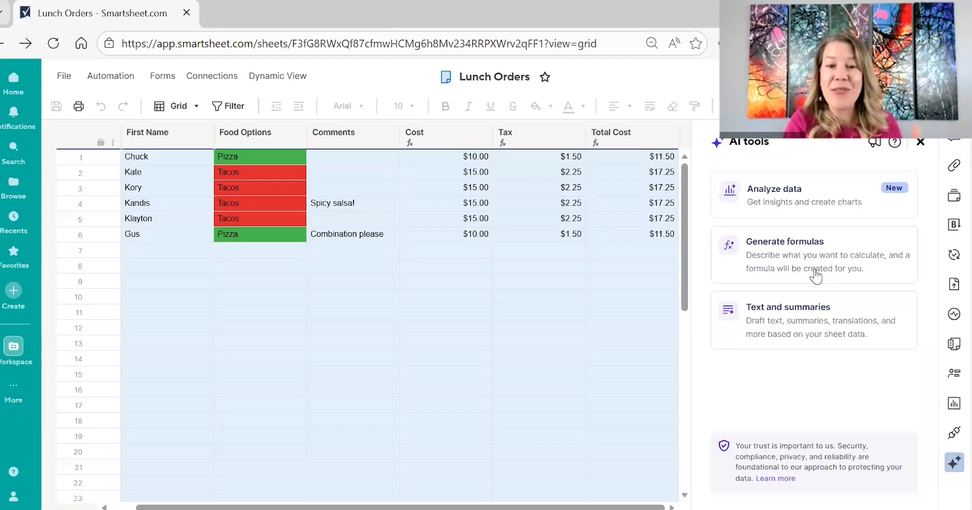